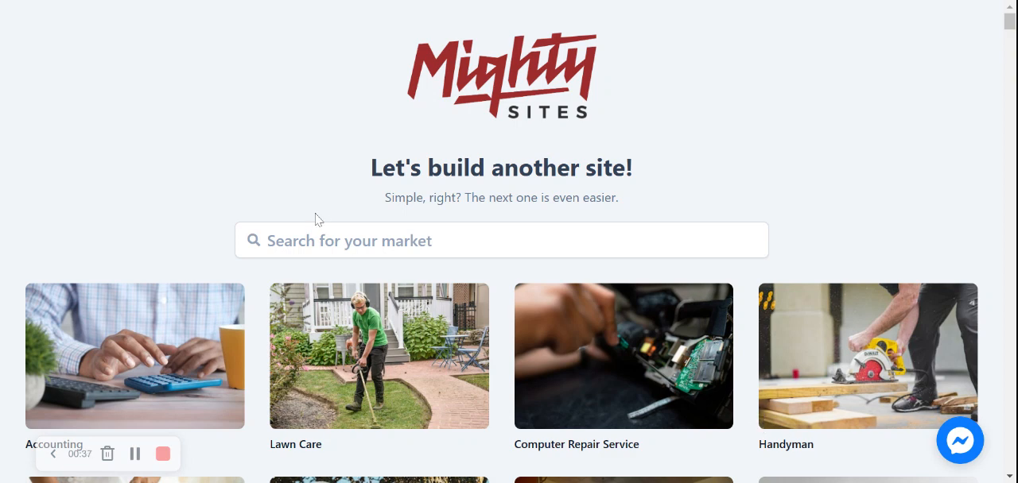
Search the markets for "fabric sto" and choose Fabric Store as the market for the new site.
scroll(316, 219, down, 4)
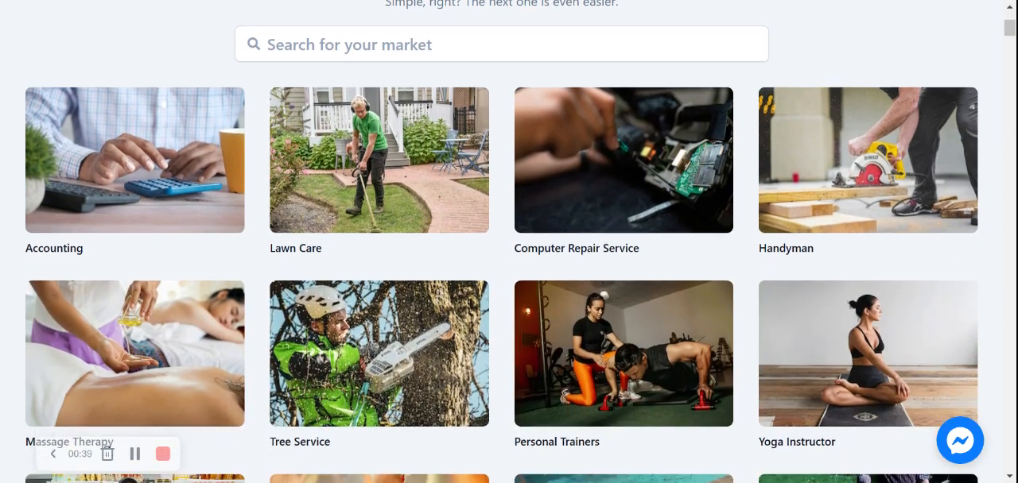
scroll(315, 219, down, 5)
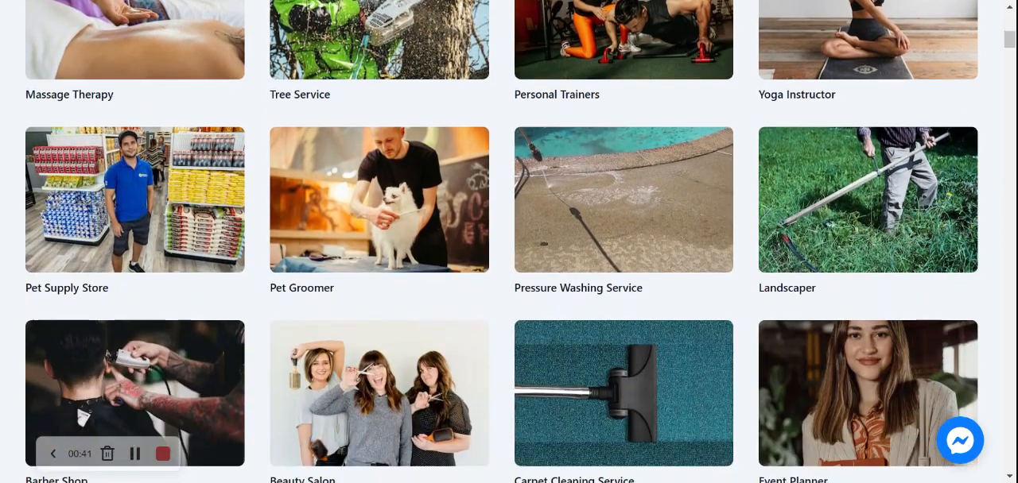
scroll(509, 242, down, 5)
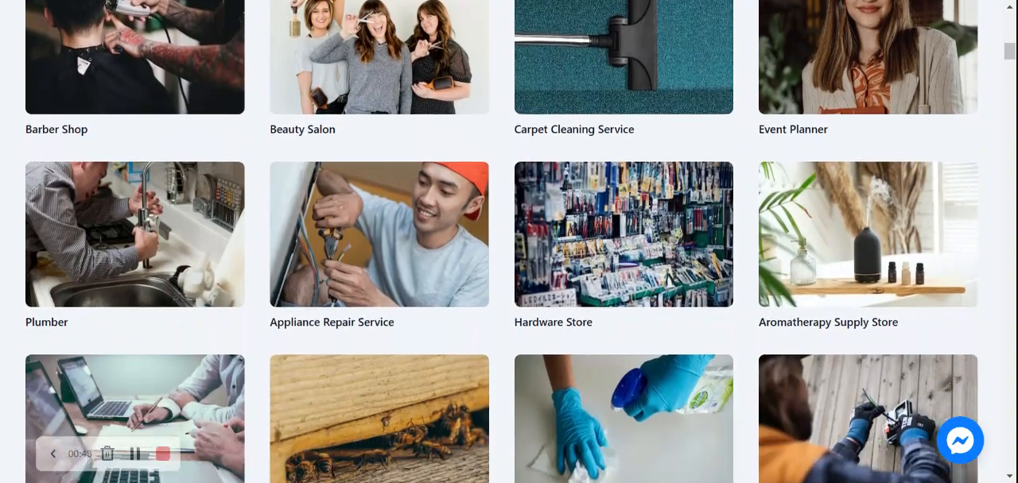
scroll(509, 241, up, 5)
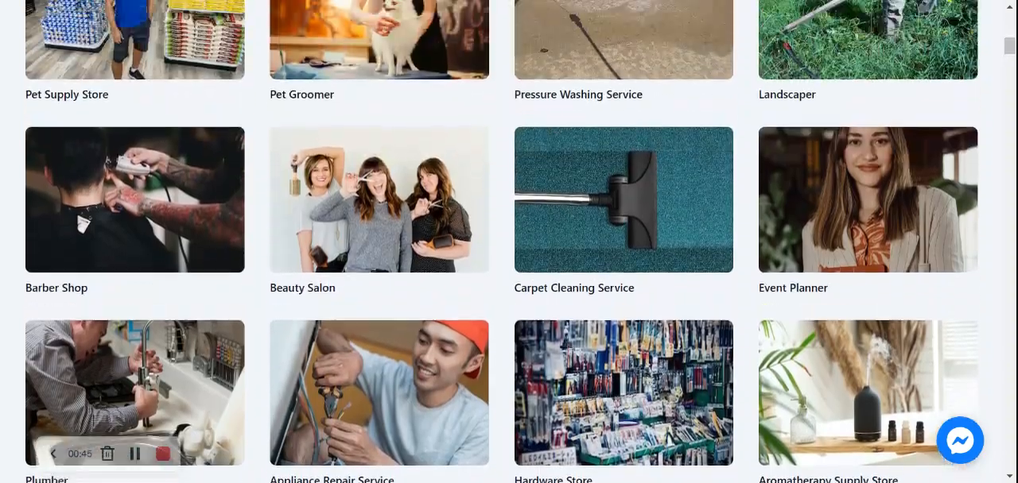
scroll(509, 242, up, 8)
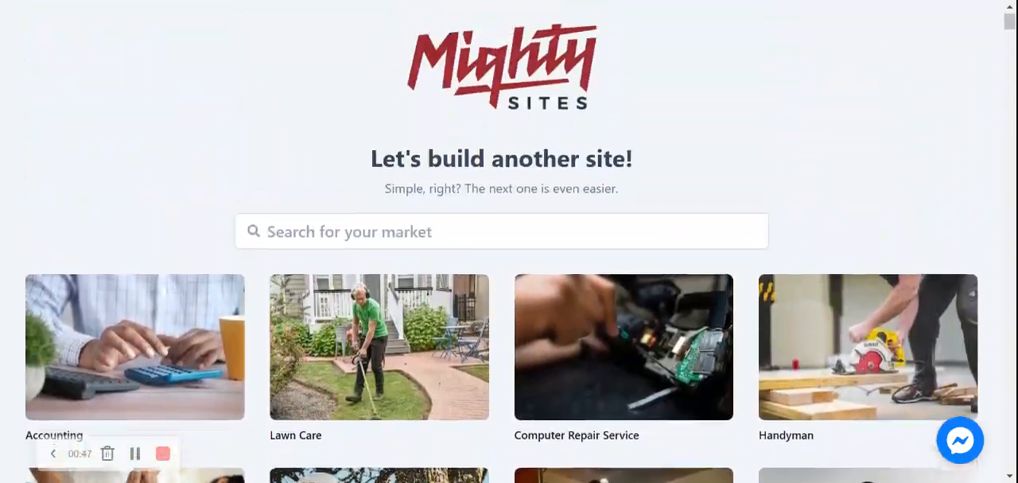
click(500, 240)
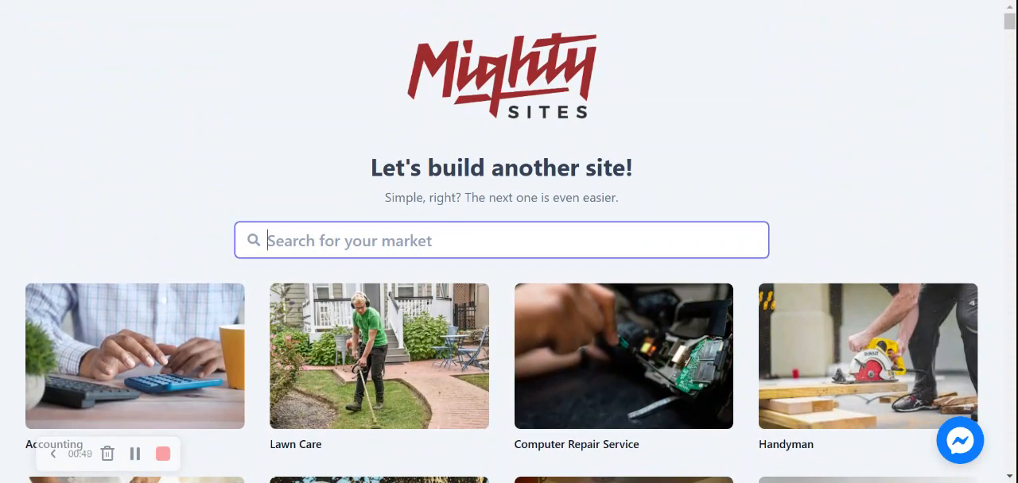
text(fabric sto)
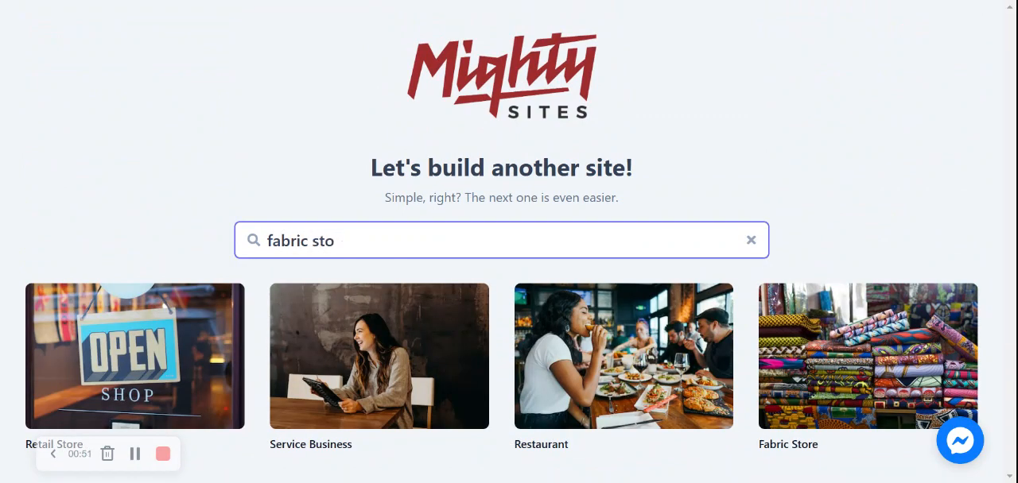
click(839, 348)
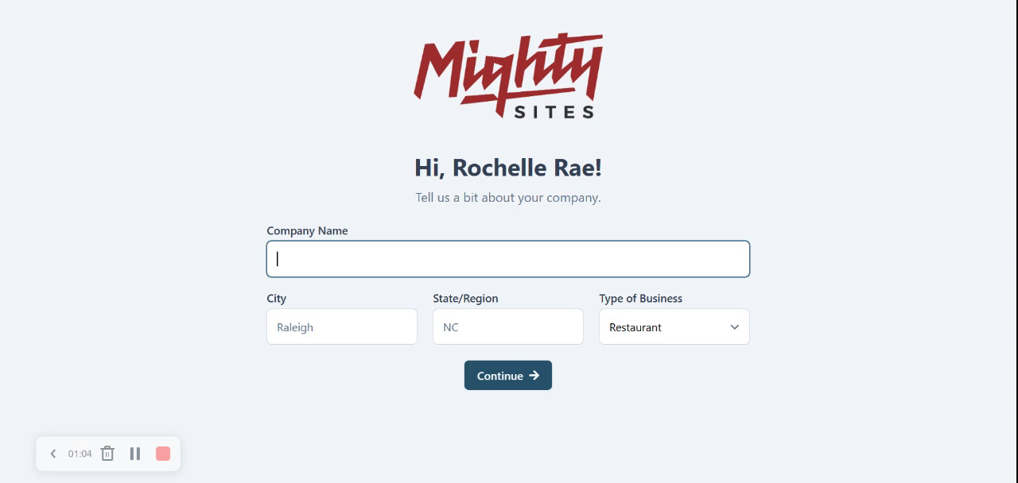
Enter the fabric store's company name and set the city to Denver.
text(Rochelle's Fabric Str)
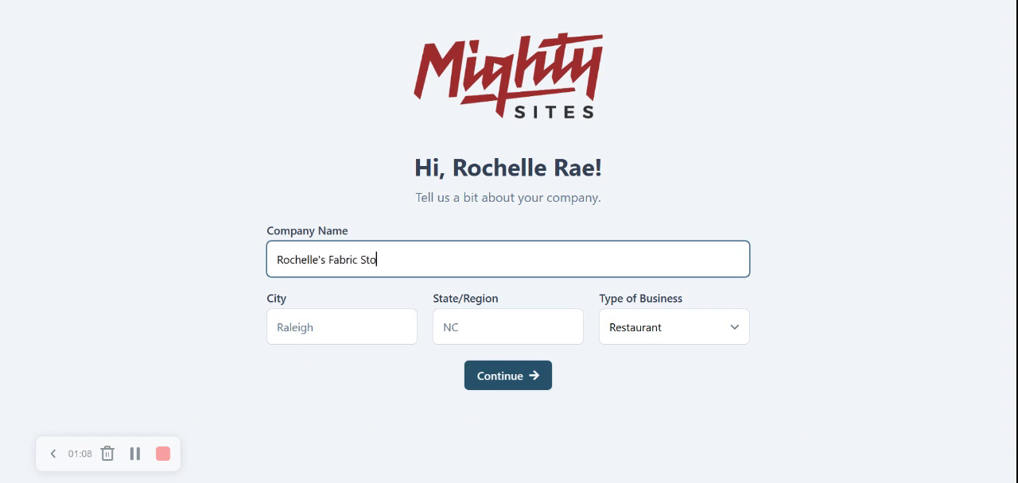
key(BackSpace)
text(ore)
key(Tab)
text(Denver)
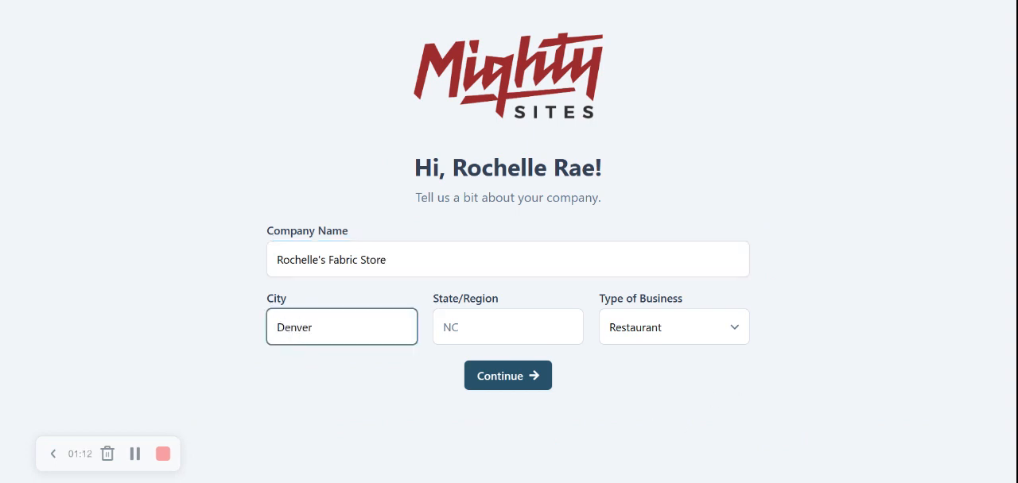
Set the company's state/region to Colorado.
click(527, 316)
text(col)
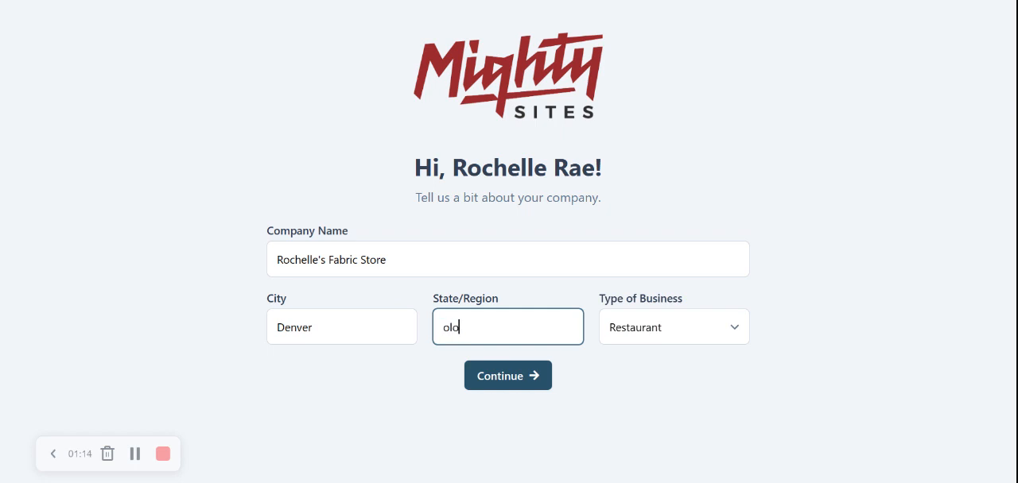
key(BackSpace)
key(BackSpace)
key(BackSpace)
text(Colorado)
click(779, 264)
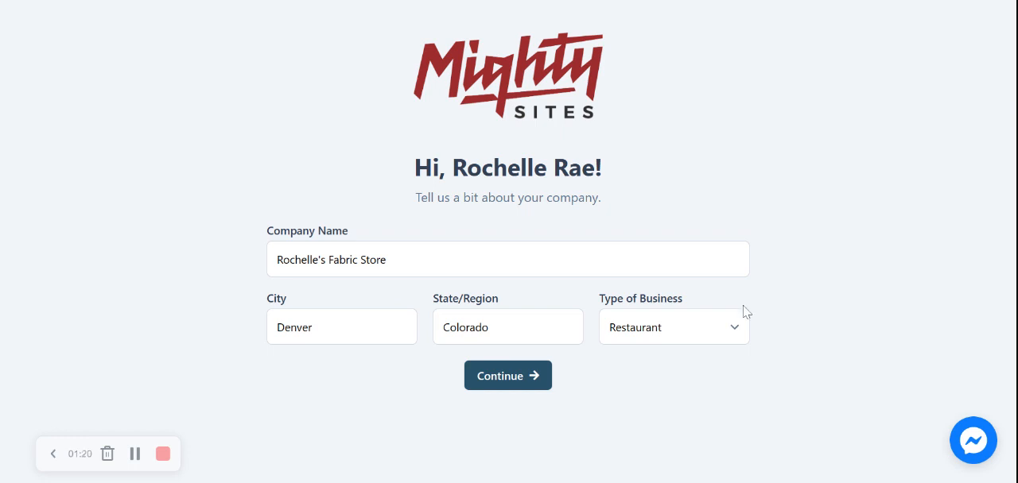
Choose the type of business and continue to the contact questions.
click(696, 318)
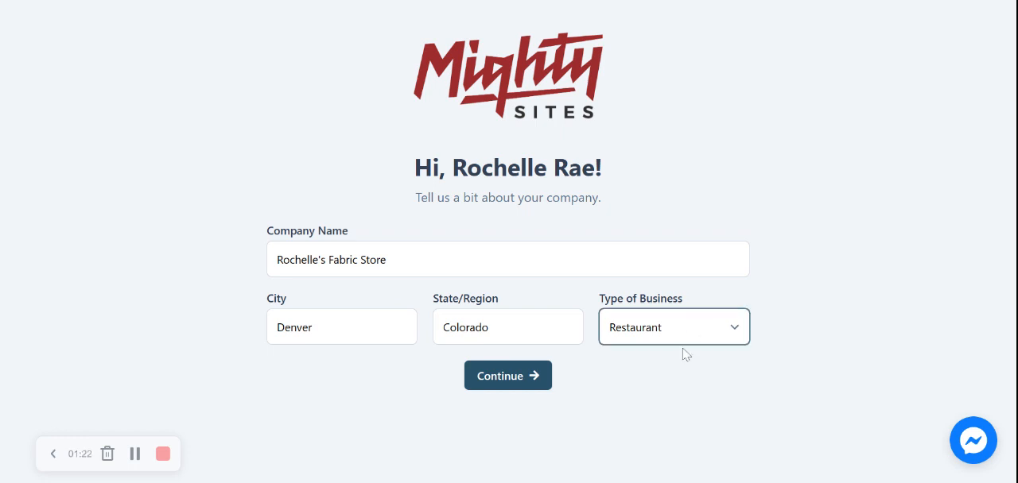
click(683, 353)
click(514, 384)
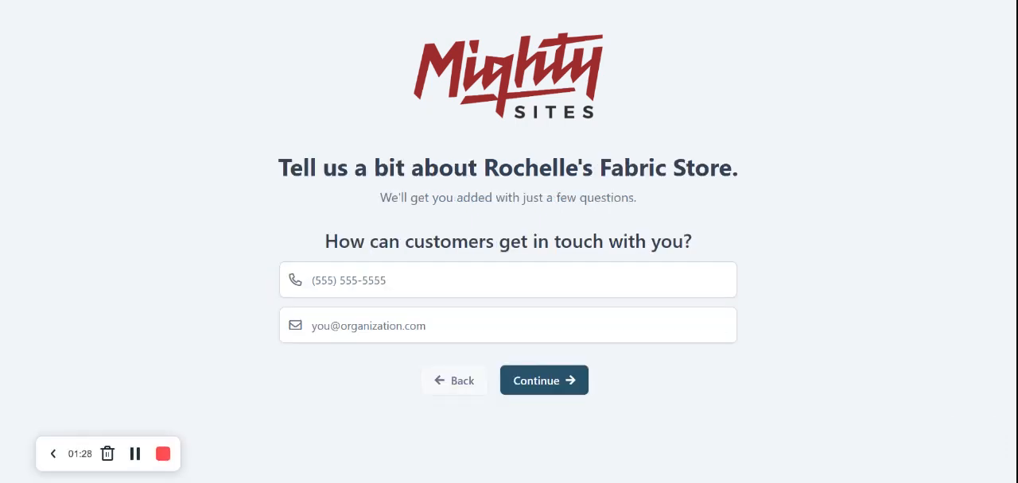
Fill in the store's contact phone number and e-mail address, and continue to the location questions.
click(468, 291)
text(565-4955)
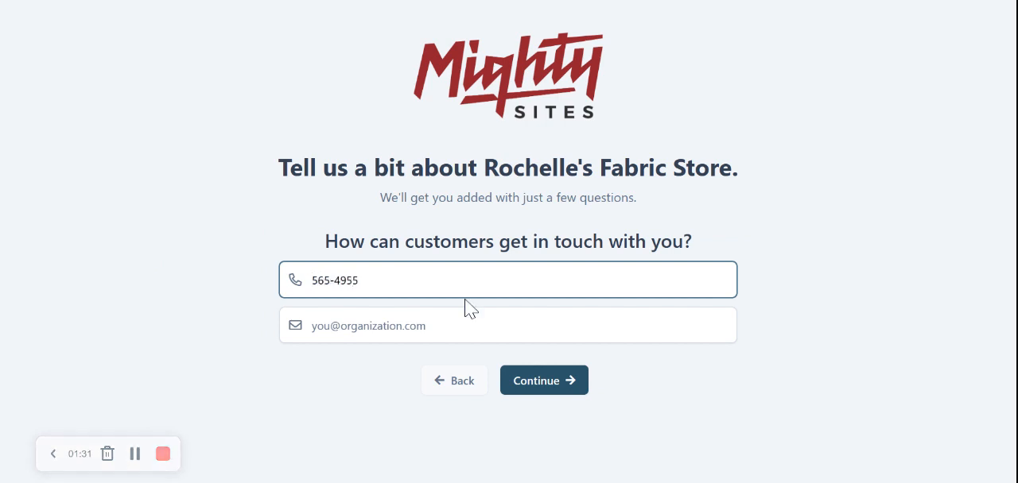
click(633, 343)
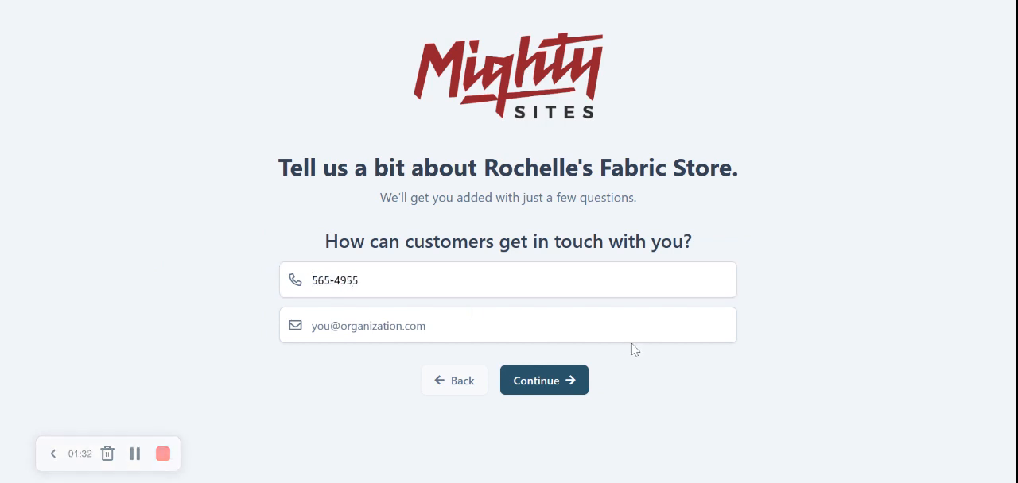
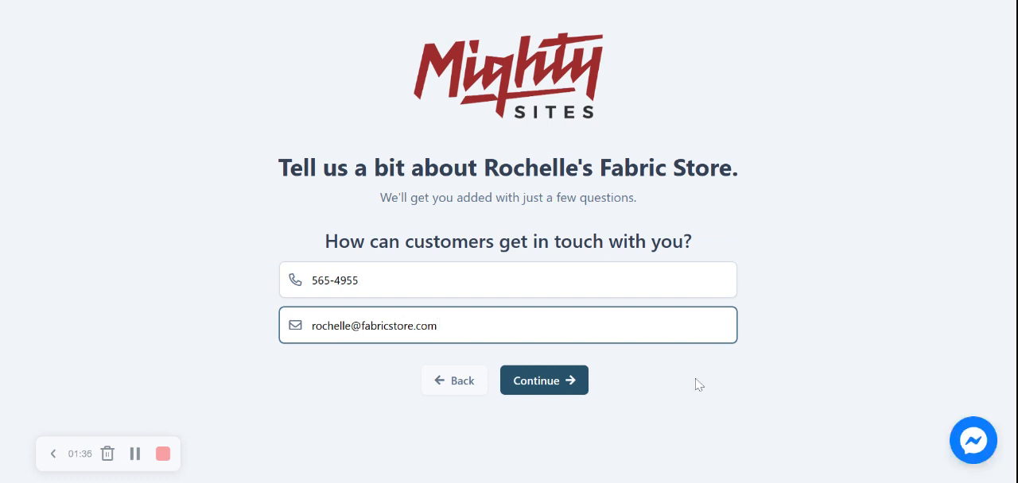
click(552, 382)
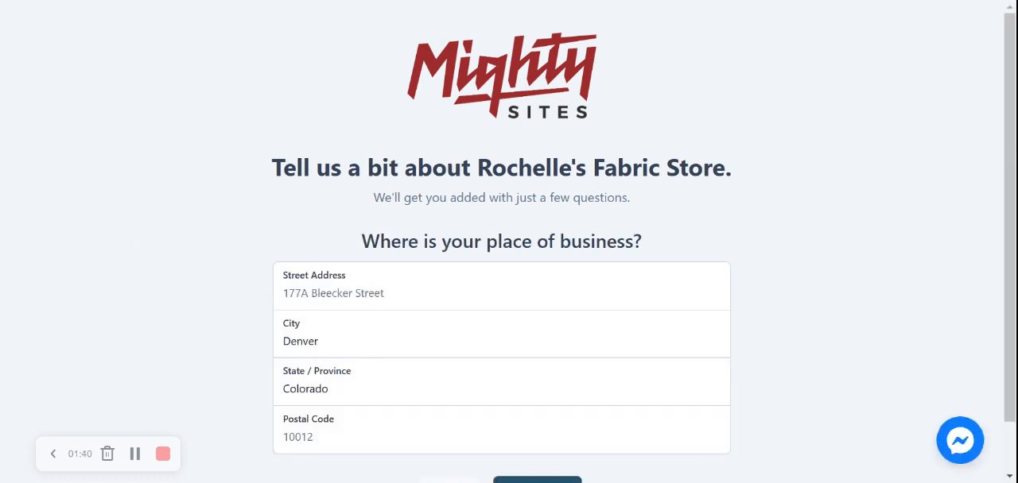
Enter the store's street address and postal code, and continue to the opening hours setup.
click(358, 294)
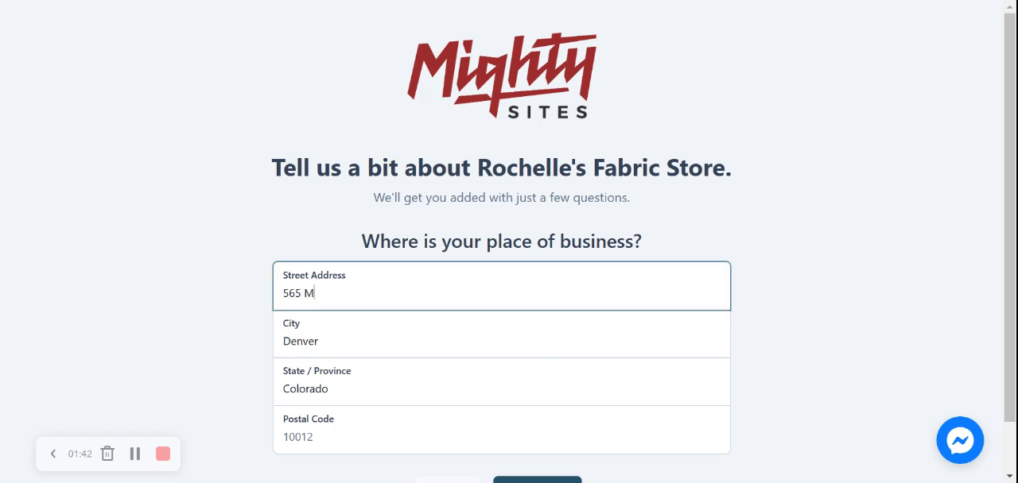
click(792, 321)
click(319, 433)
text(40553)
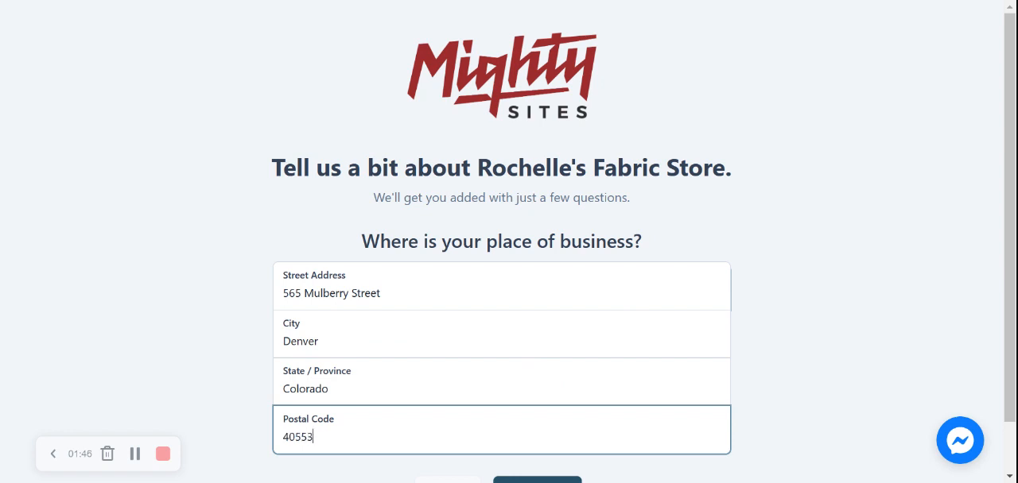
click(879, 309)
scroll(524, 364, down, 1)
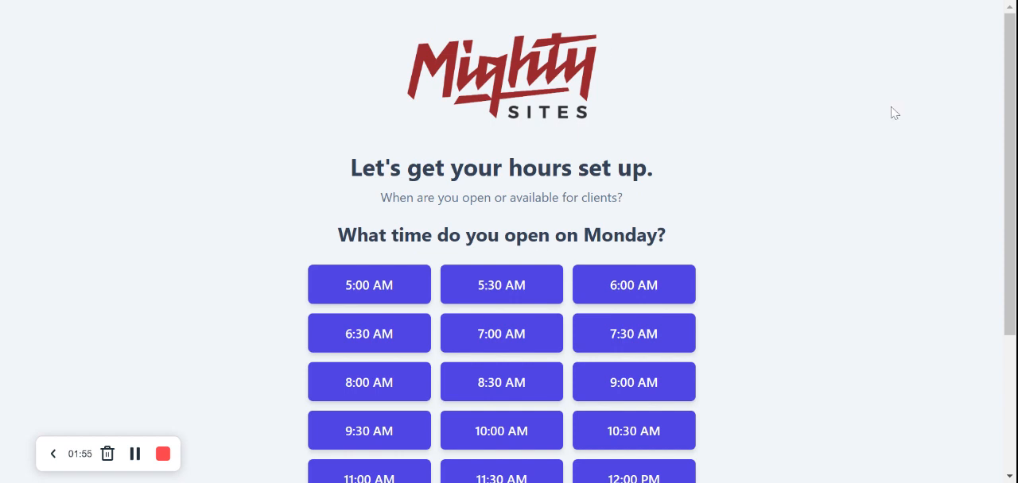
Set the Monday hours to open at 8:30 AM and close at 5:00 PM.
scroll(890, 111, down, 3)
click(480, 180)
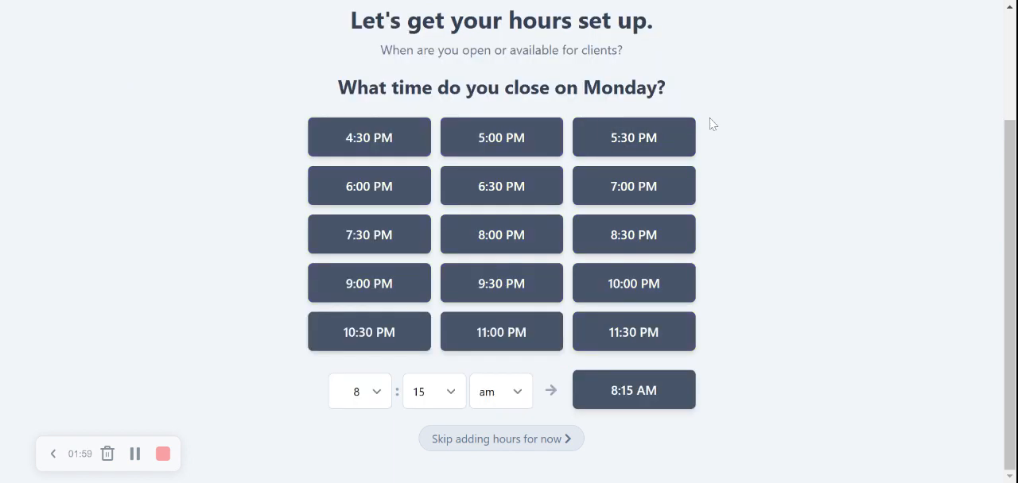
click(493, 136)
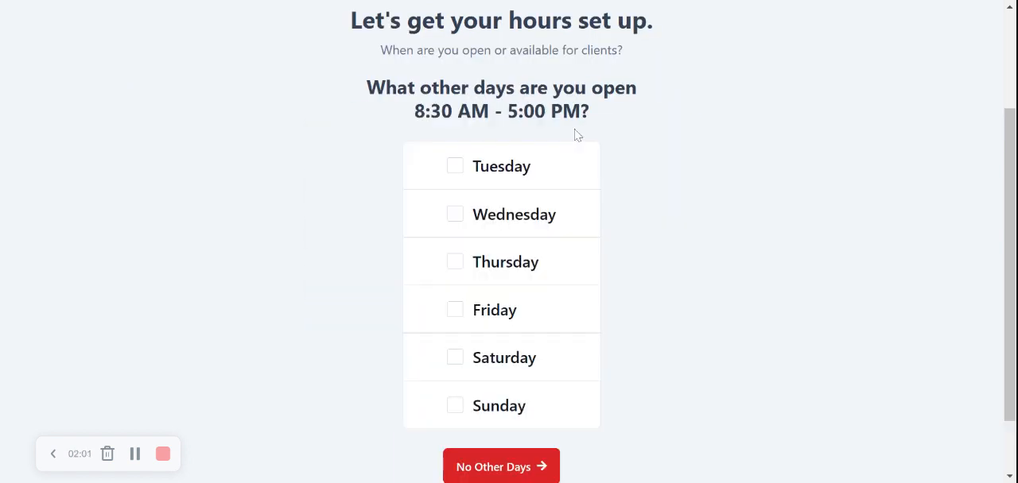
Apply the Monday hours to Tuesday, Wednesday, Thursday, Friday and Saturday, and mark the store as closed on Sundays.
click(508, 169)
click(513, 214)
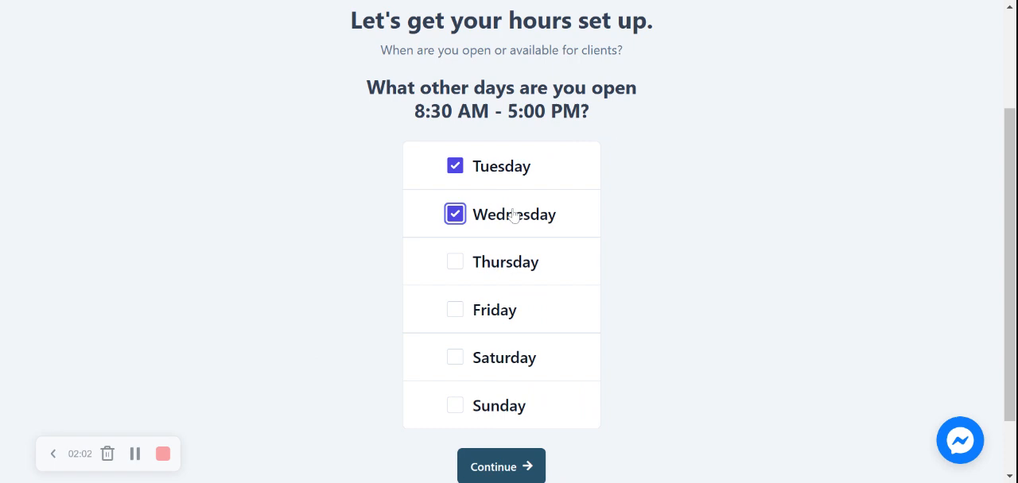
click(523, 280)
click(518, 307)
click(494, 369)
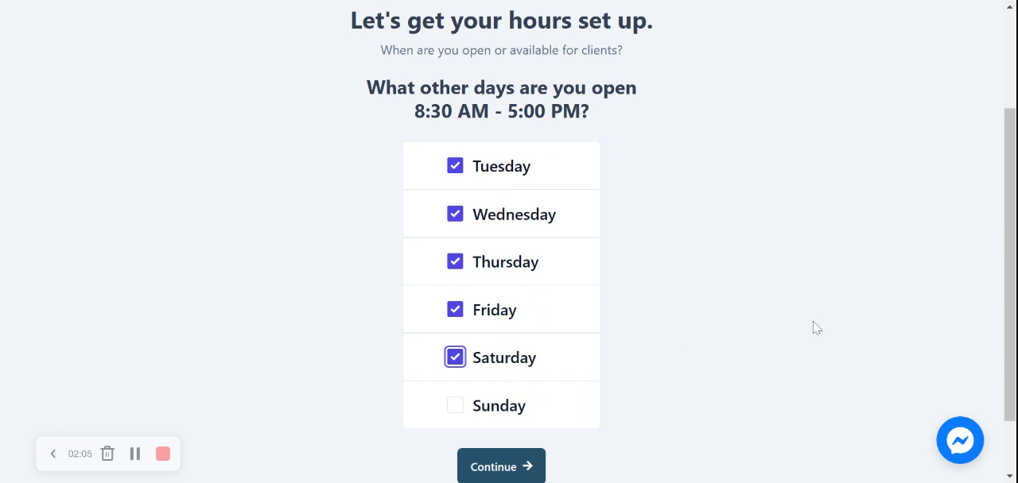
scroll(1005, 262, down, 2)
click(527, 389)
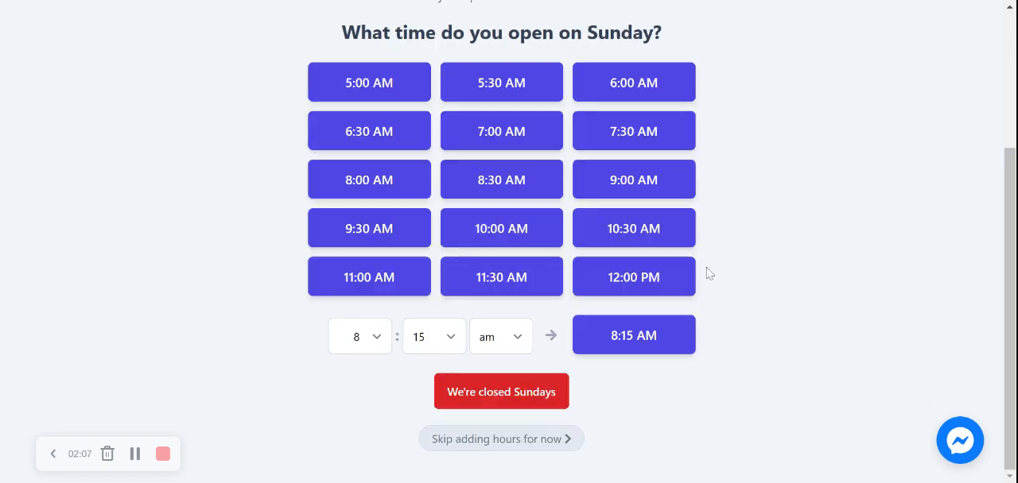
click(506, 391)
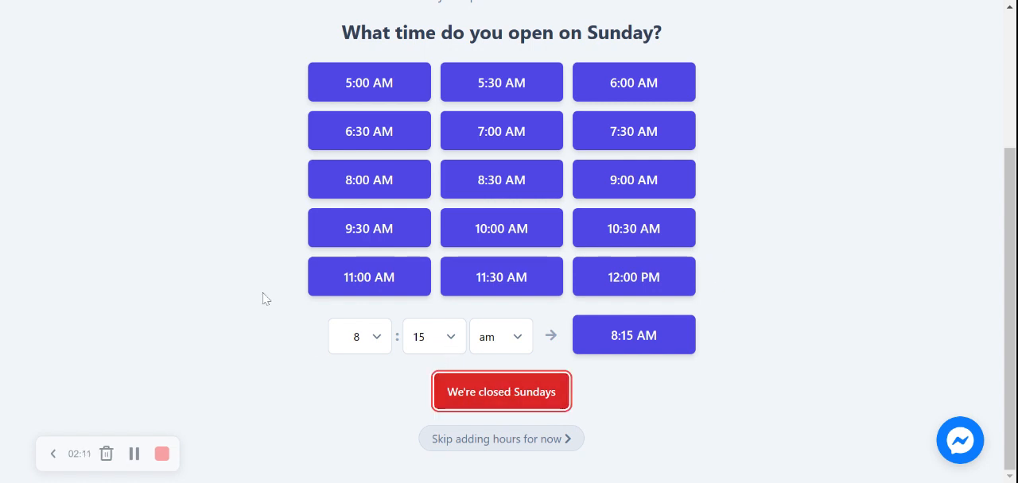
Review the store's location details and weekly hours, and accept them to build the site.
scroll(318, 44, down, 3)
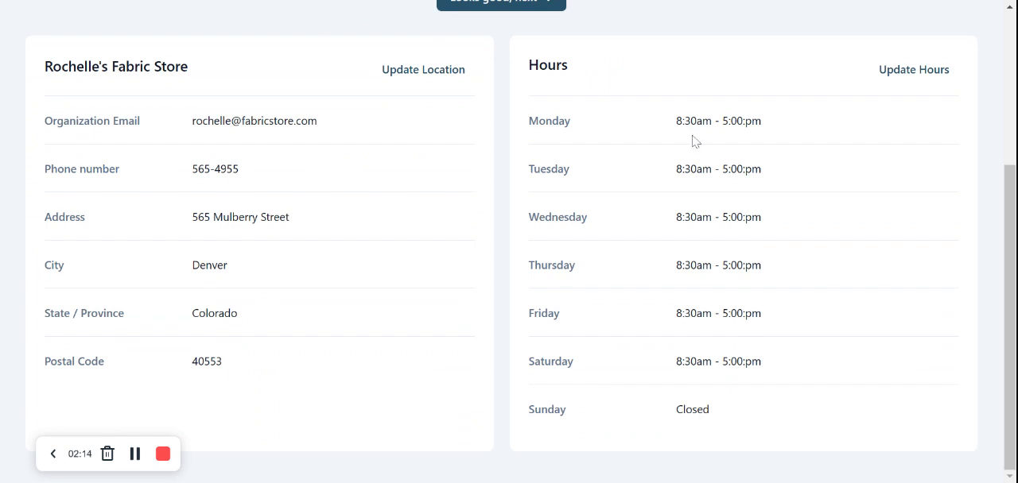
scroll(554, 259, up, 1)
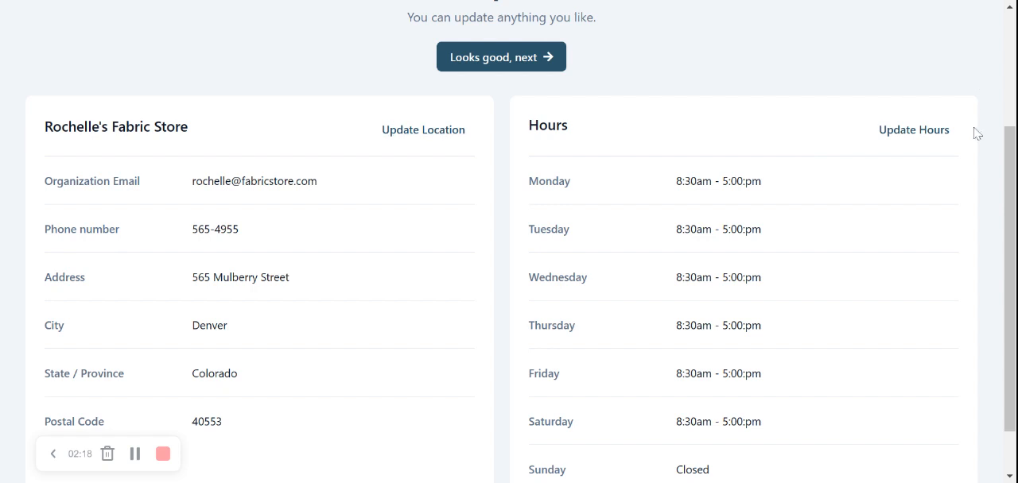
scroll(907, 148, up, 3)
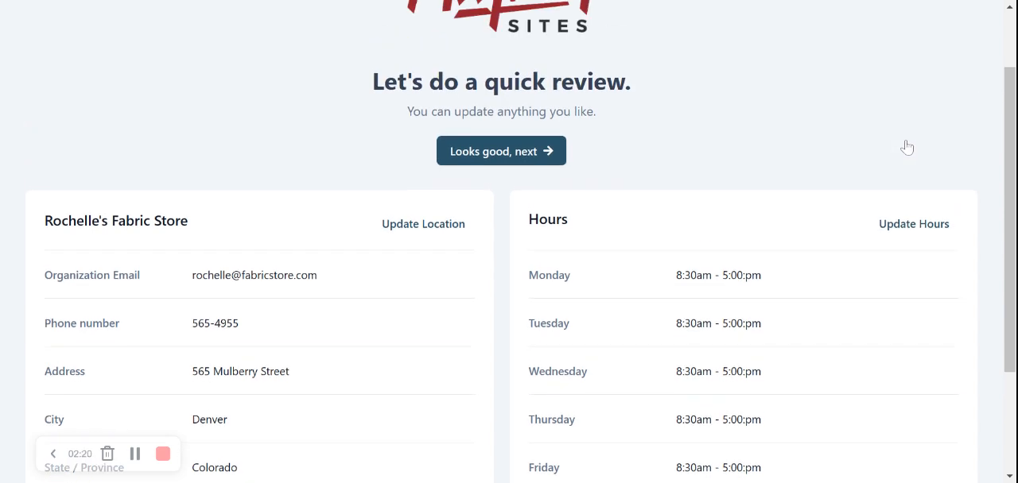
click(540, 234)
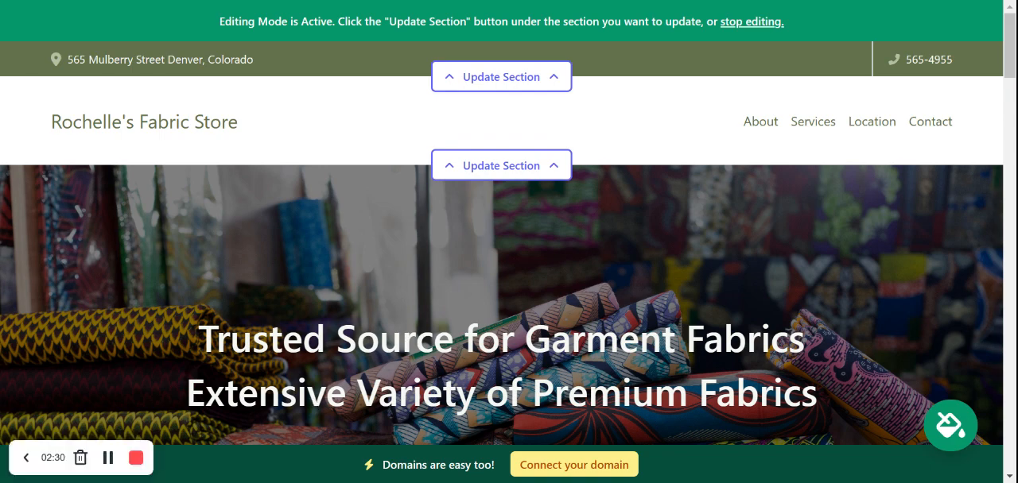
Review the generated home page from the hero banner through the About Us and Services sections to the store location.
scroll(501, 241, down, 5)
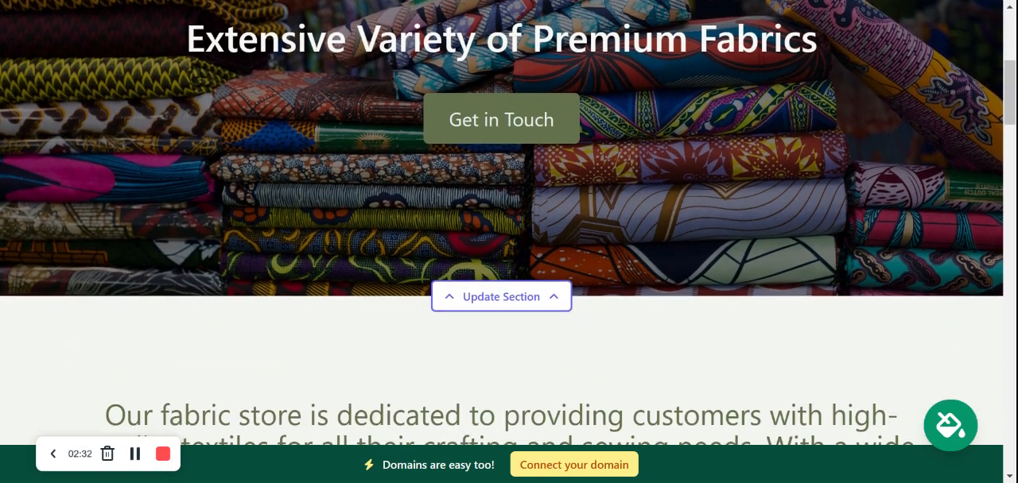
scroll(501, 238, down, 8)
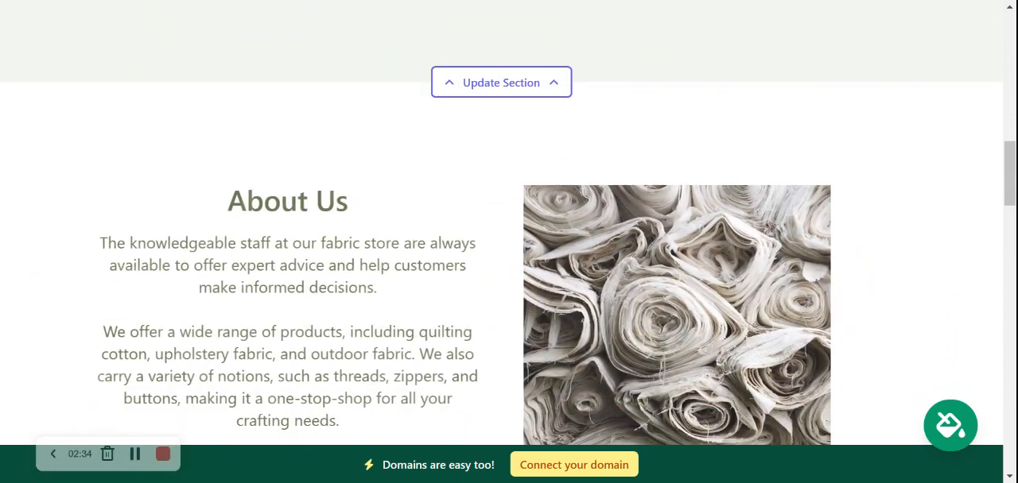
scroll(501, 239, down, 5)
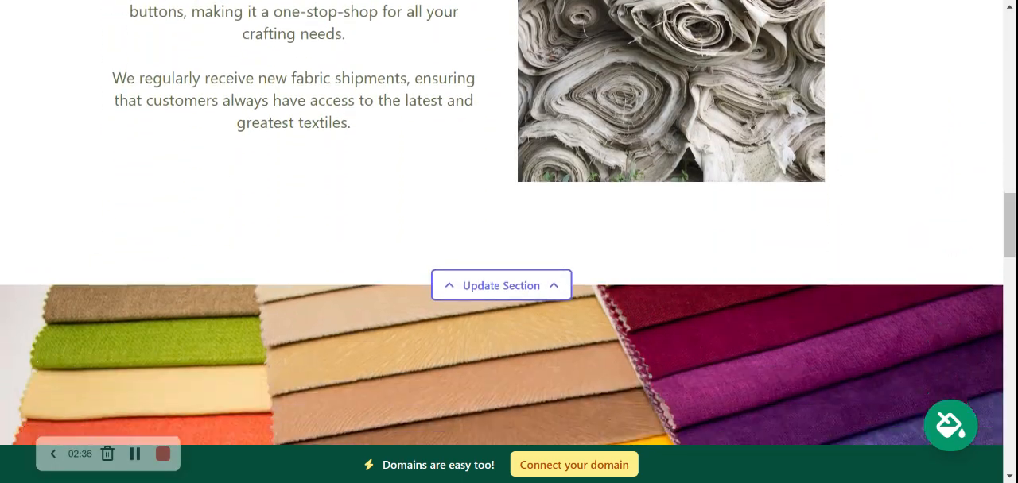
scroll(501, 238, down, 4)
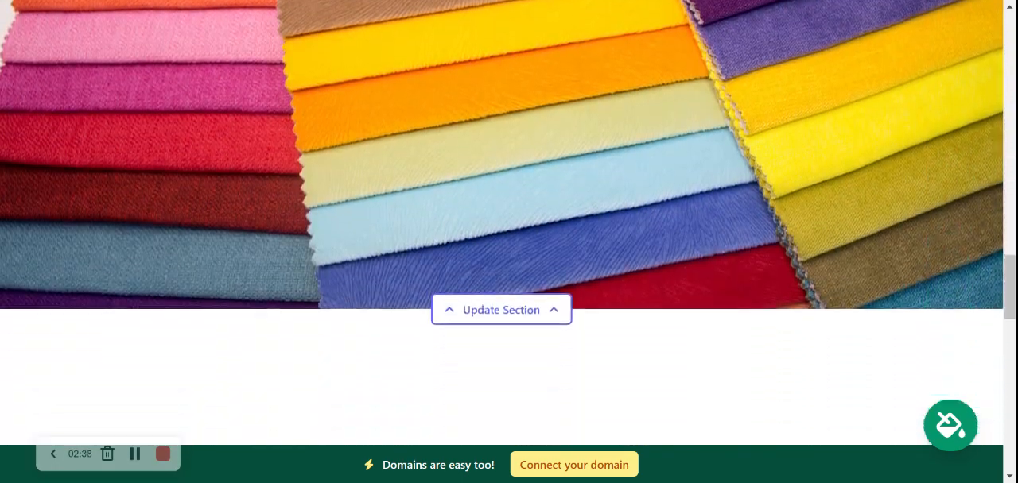
scroll(501, 238, down, 5)
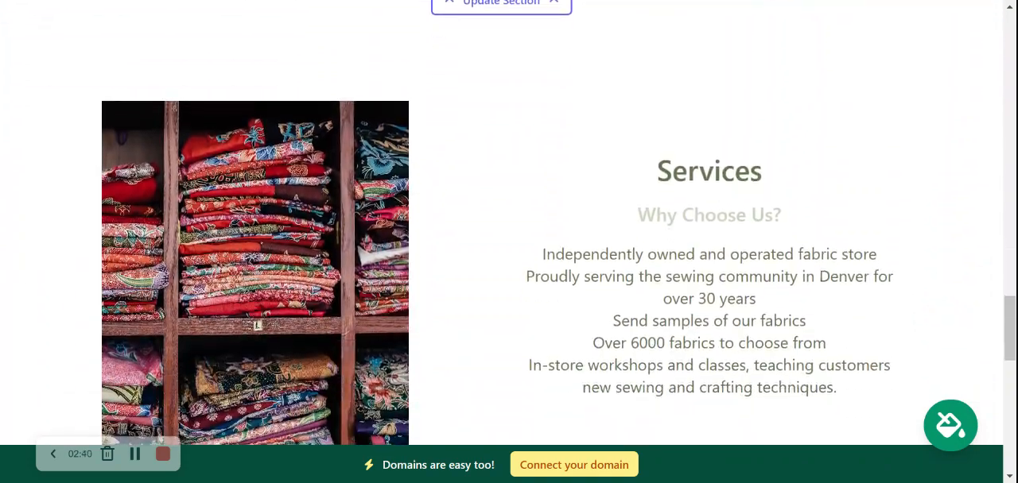
scroll(501, 238, down, 3)
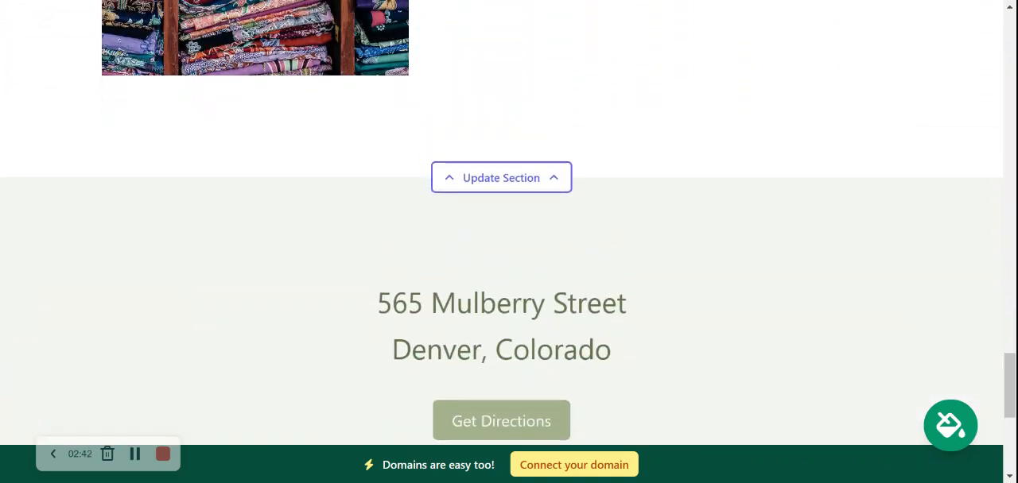
scroll(501, 239, up, 2)
scroll(501, 239, up, 3)
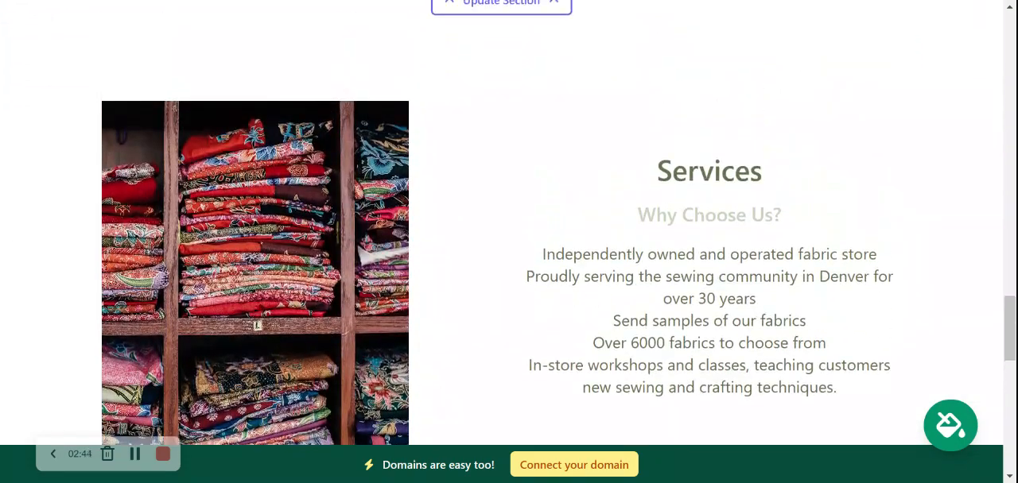
drag(647, 165, 851, 390)
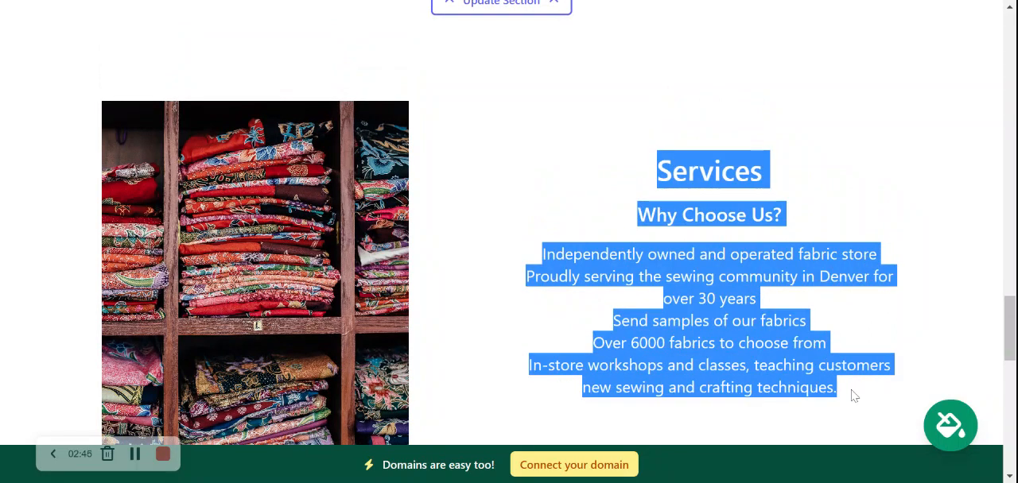
click(852, 390)
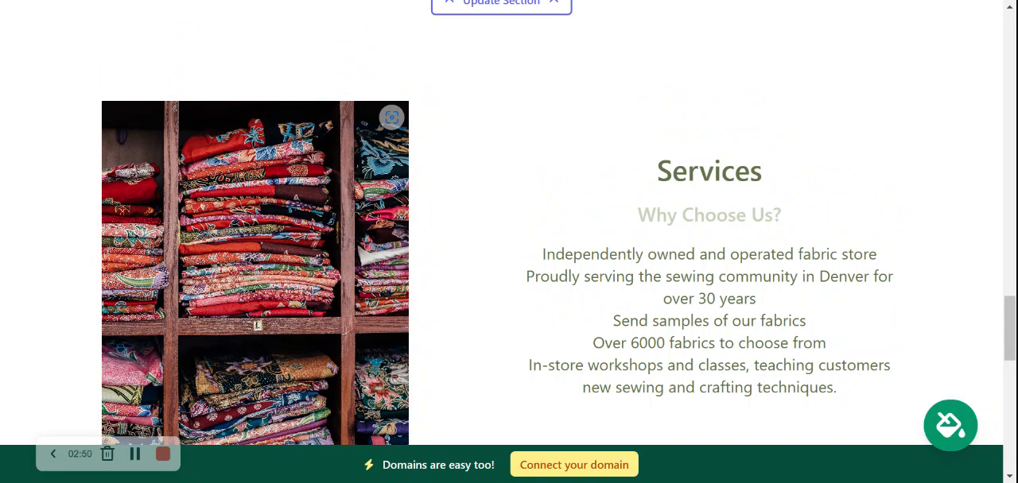
scroll(509, 223, up, 5)
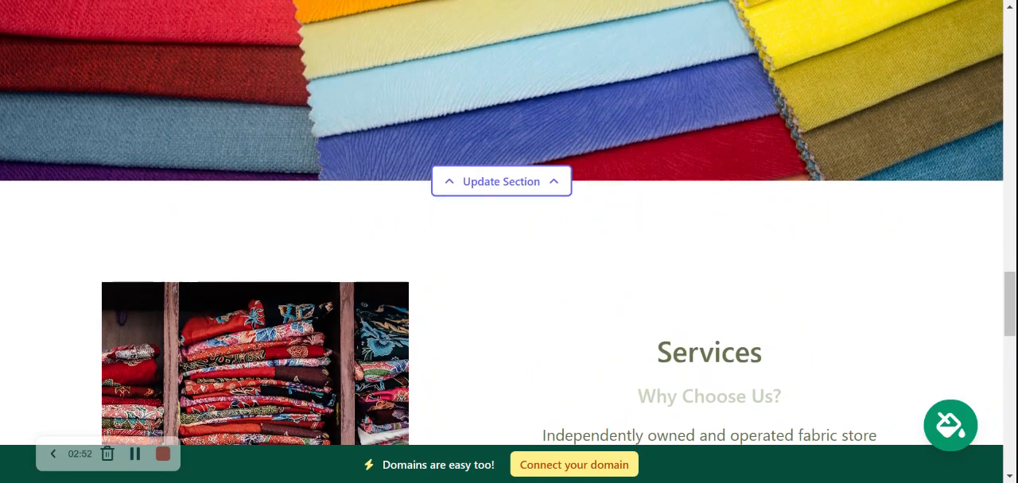
scroll(509, 223, up, 5)
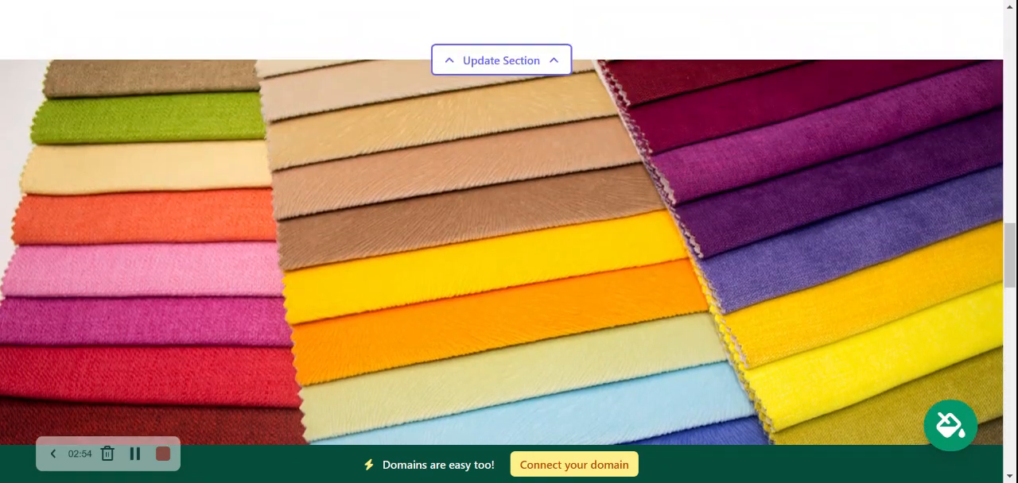
scroll(508, 223, up, 3)
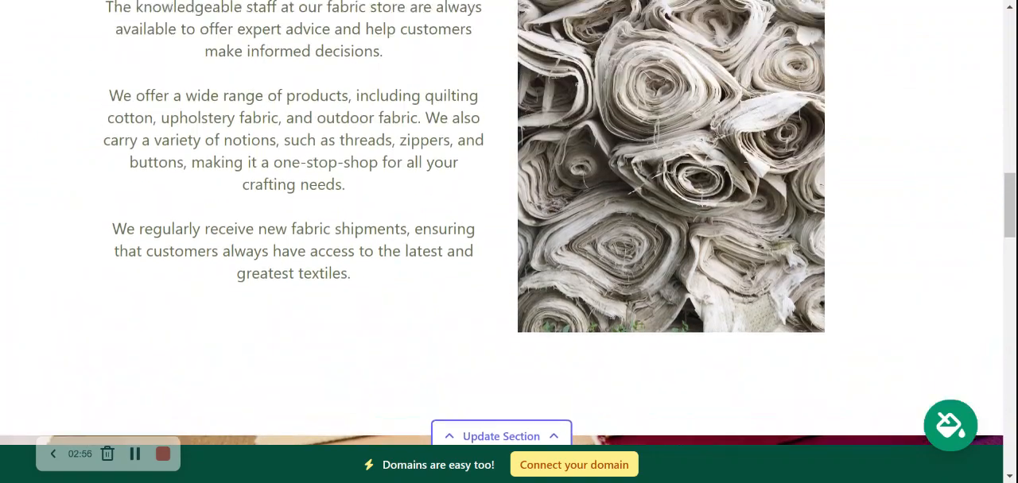
scroll(509, 222, up, 5)
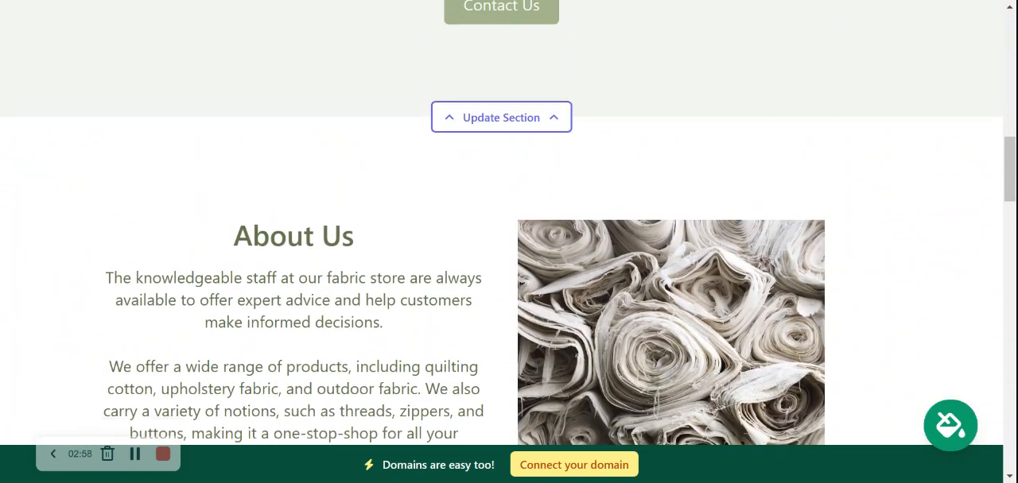
scroll(509, 223, up, 3)
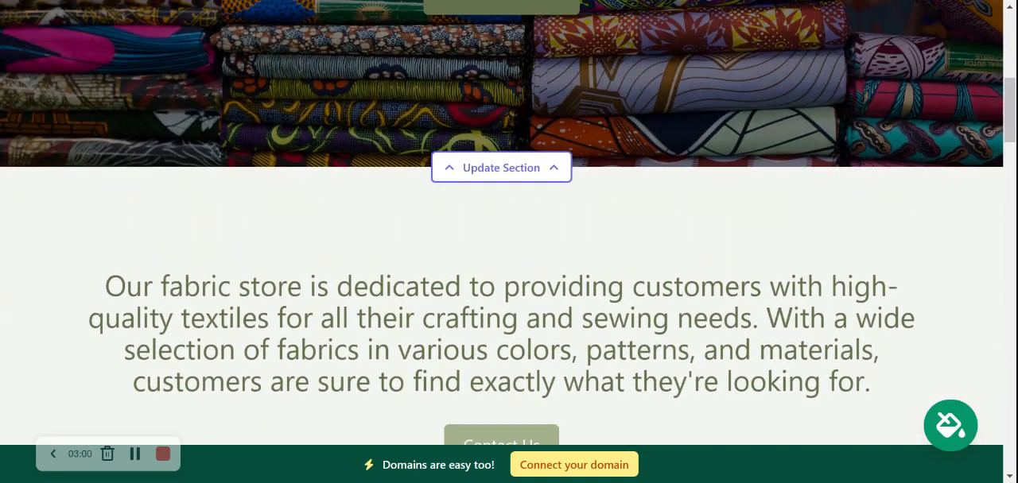
scroll(509, 223, up, 5)
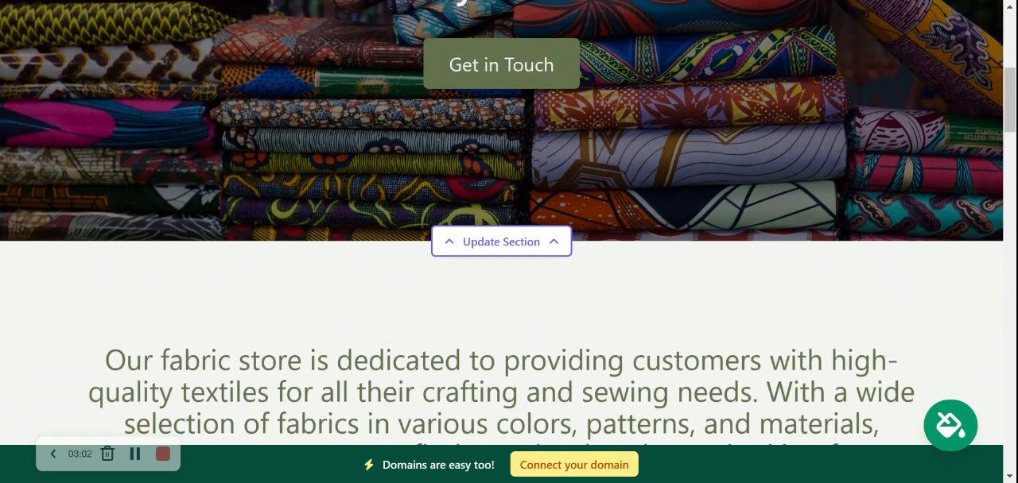
scroll(509, 223, up, 2)
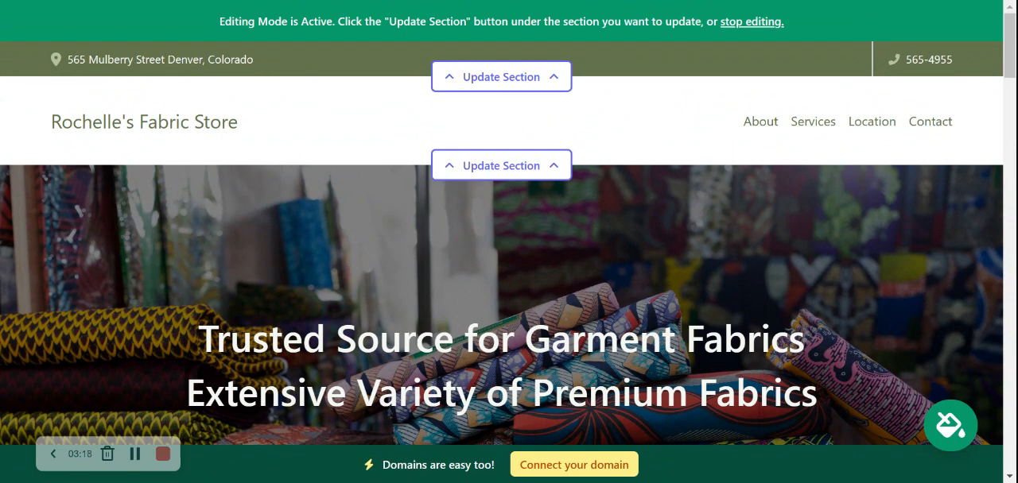
Show the organization email on the site through the top bar's location details, and save the location.
click(530, 88)
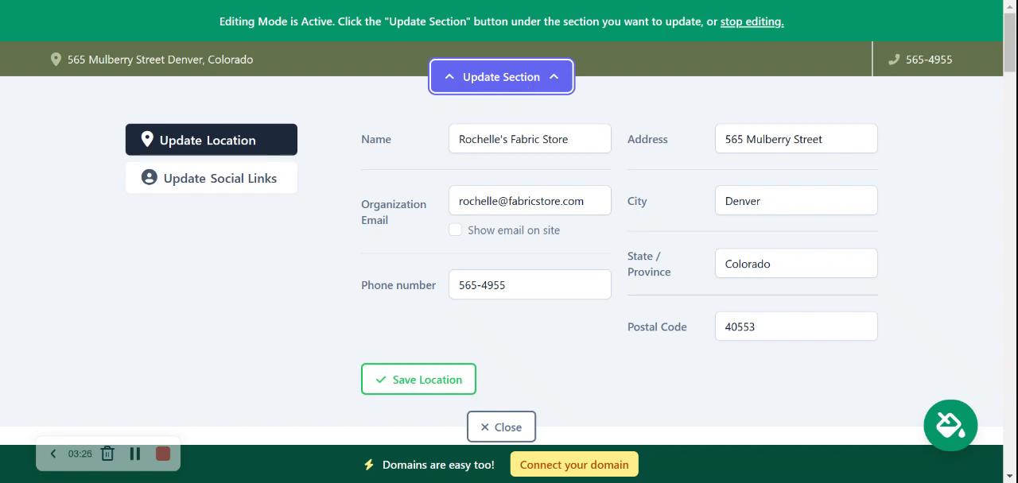
click(457, 235)
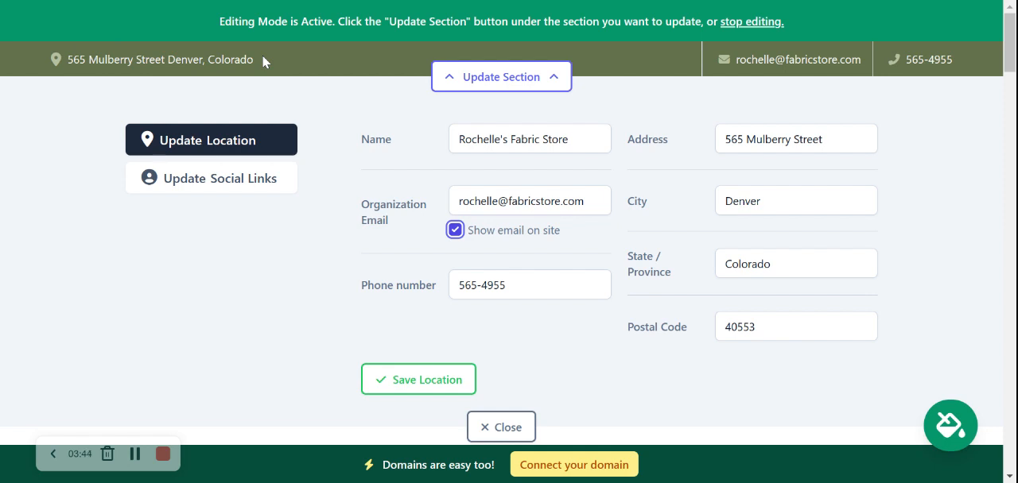
click(438, 397)
Add the Instagram handle mightysites to the top bar's social links.
click(239, 191)
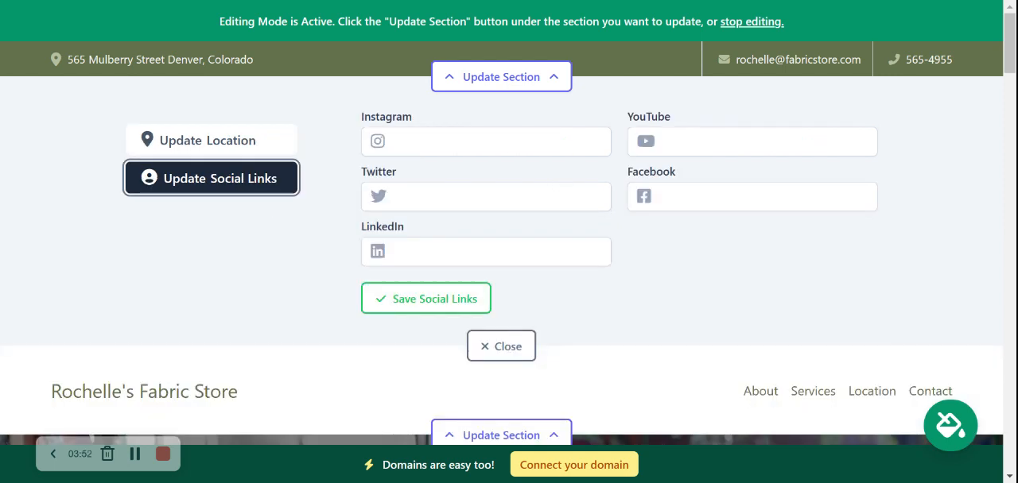
click(485, 141)
text(mightysite)
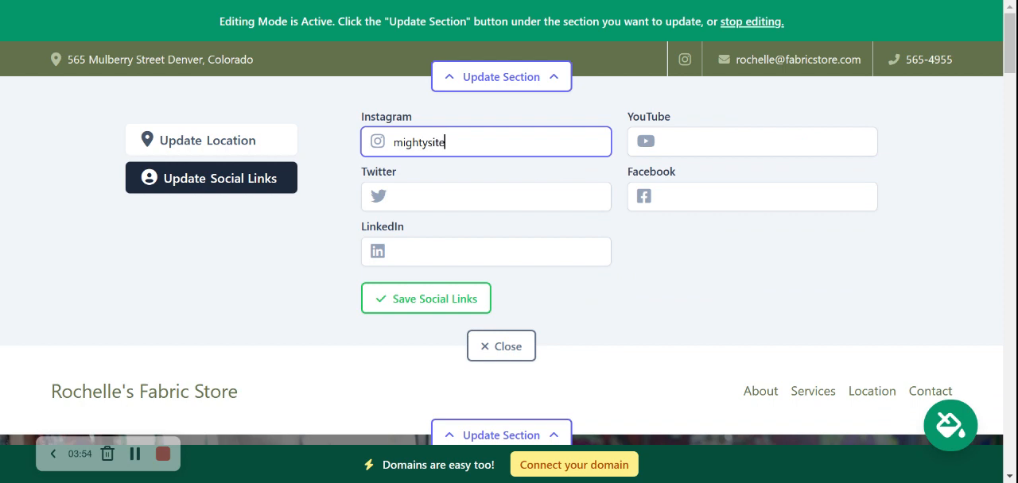
text(s)
click(300, 206)
Add the Twitter handle mightysites_usa, save the social links and close the top bar's section editor.
click(445, 197)
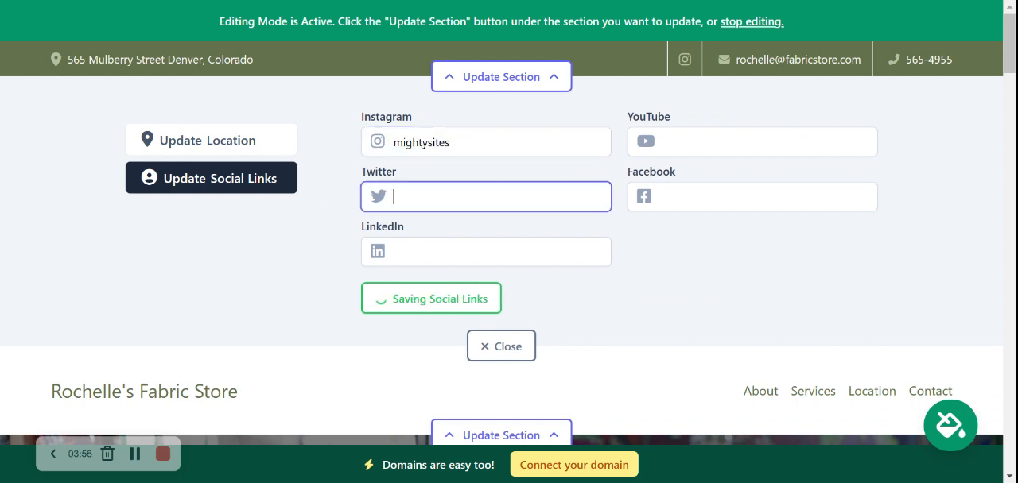
text(mightysites_u)
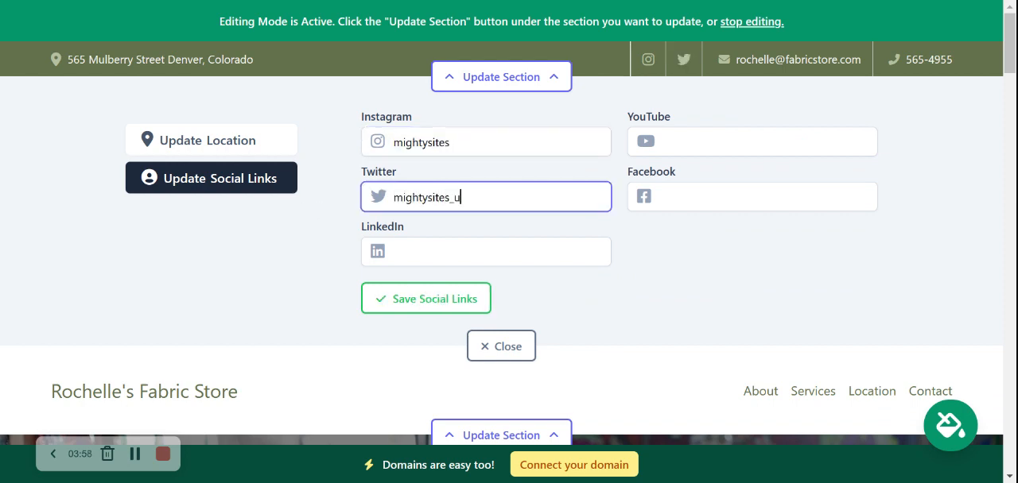
text(sa)
click(268, 232)
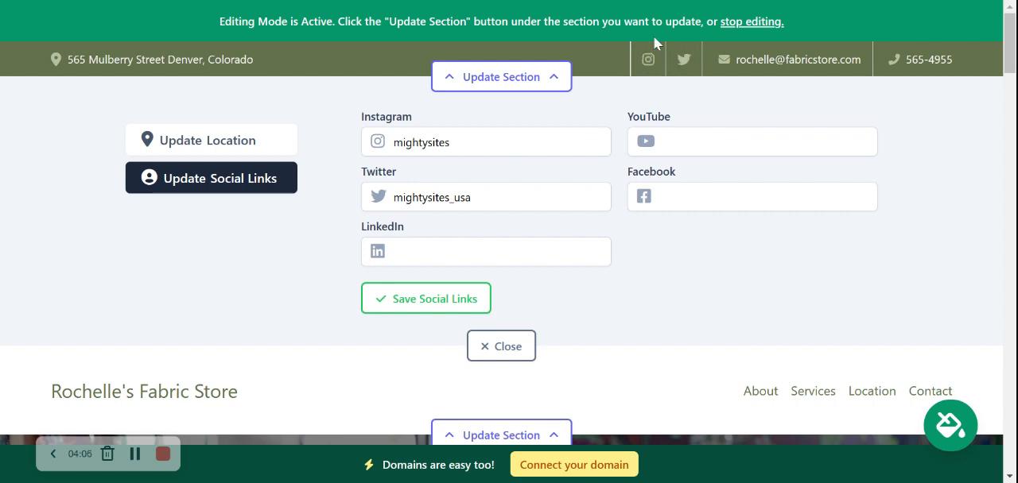
click(426, 305)
click(494, 347)
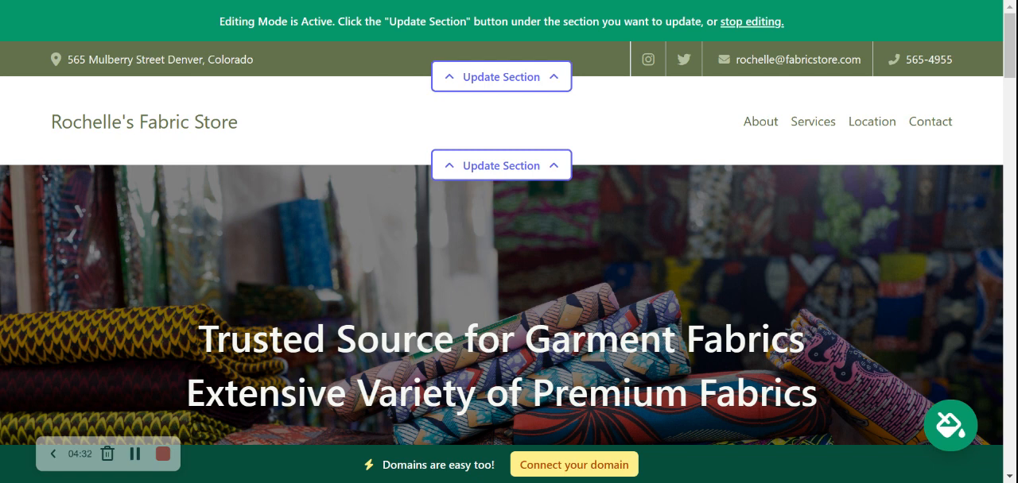
Open the site's theme choices and preview several color themes from the first and second sets.
click(948, 425)
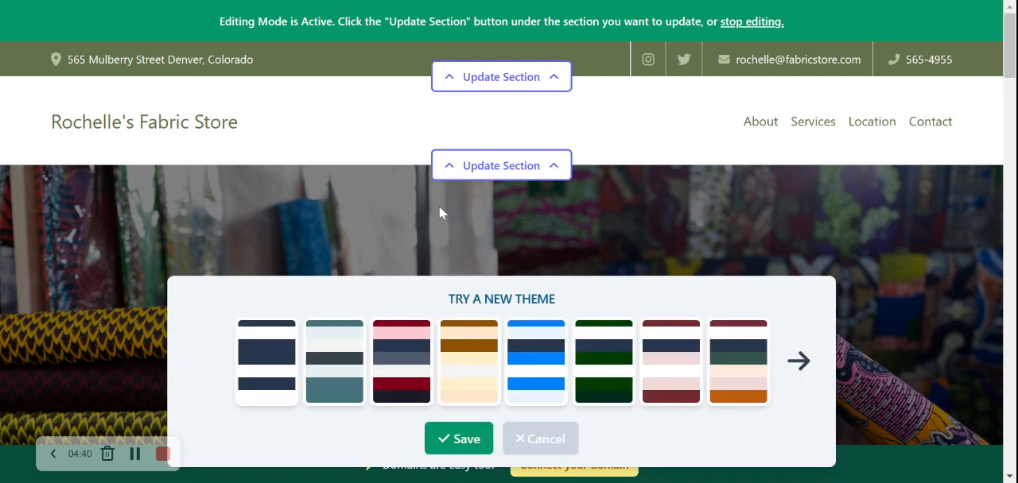
click(324, 398)
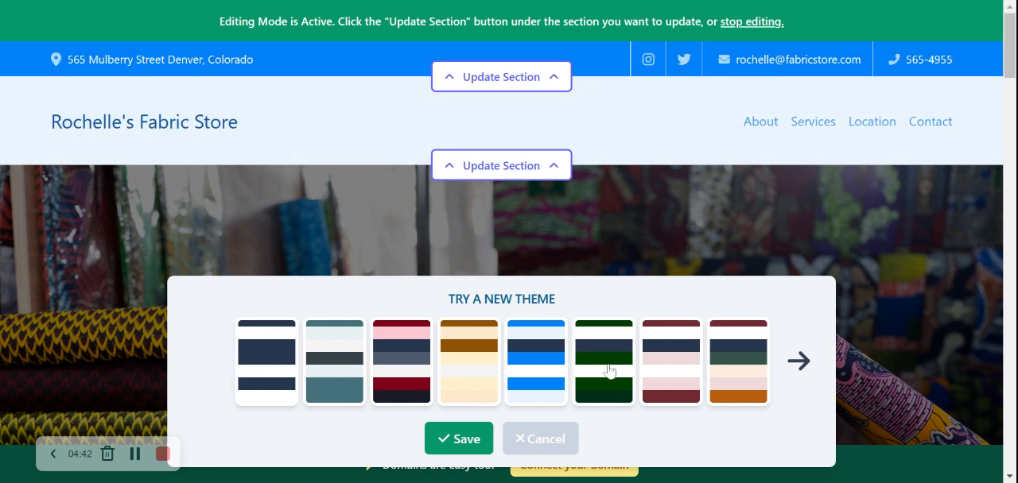
click(609, 370)
click(690, 361)
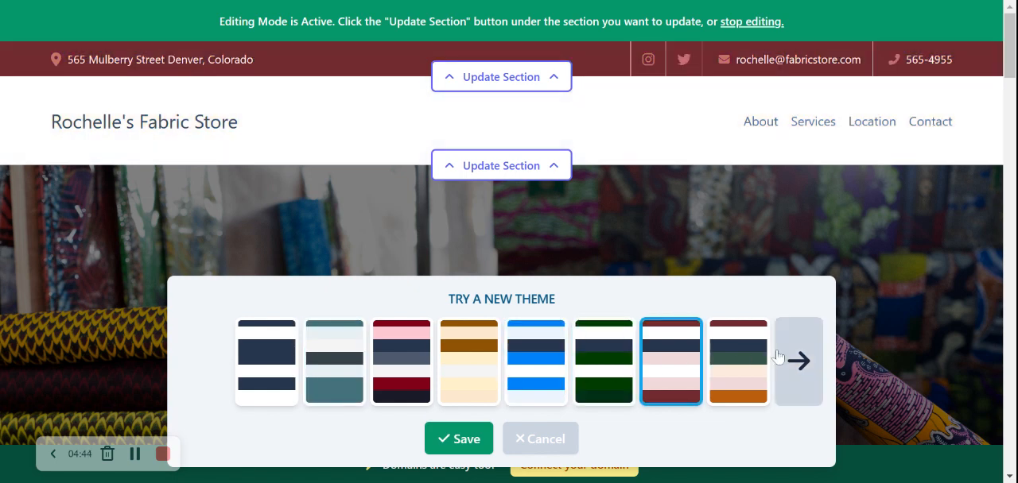
click(798, 361)
click(551, 373)
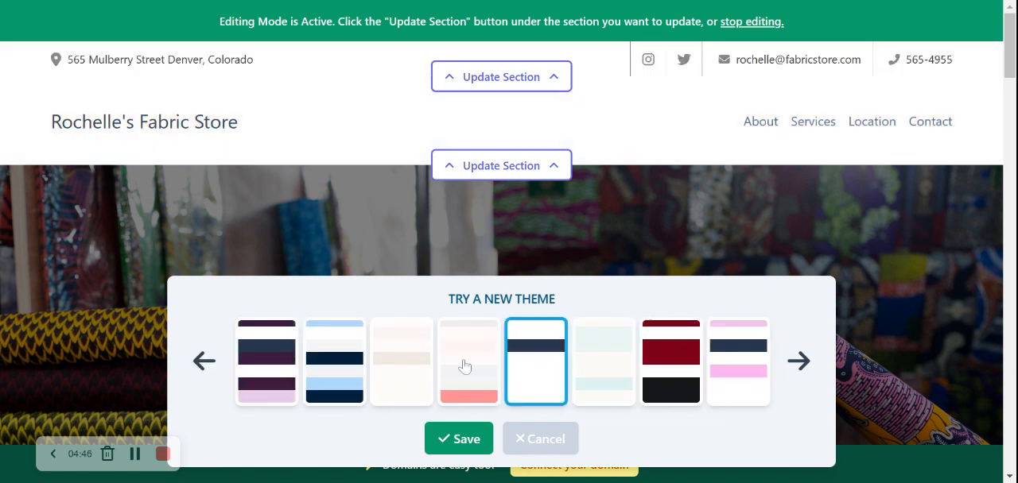
click(464, 367)
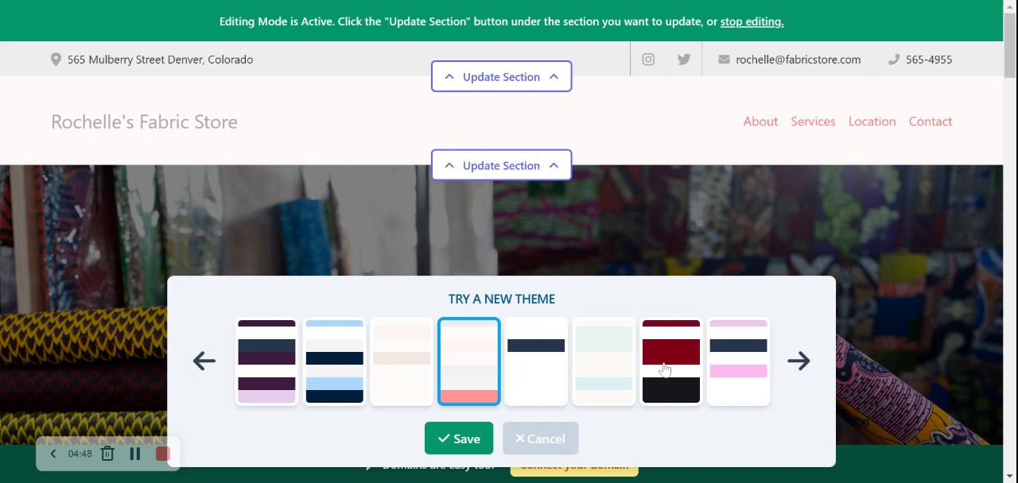
Apply the pink, white and navy theme from the second set, check it on the page and save it.
click(745, 360)
scroll(744, 362, down, 1)
scroll(743, 362, down, 2)
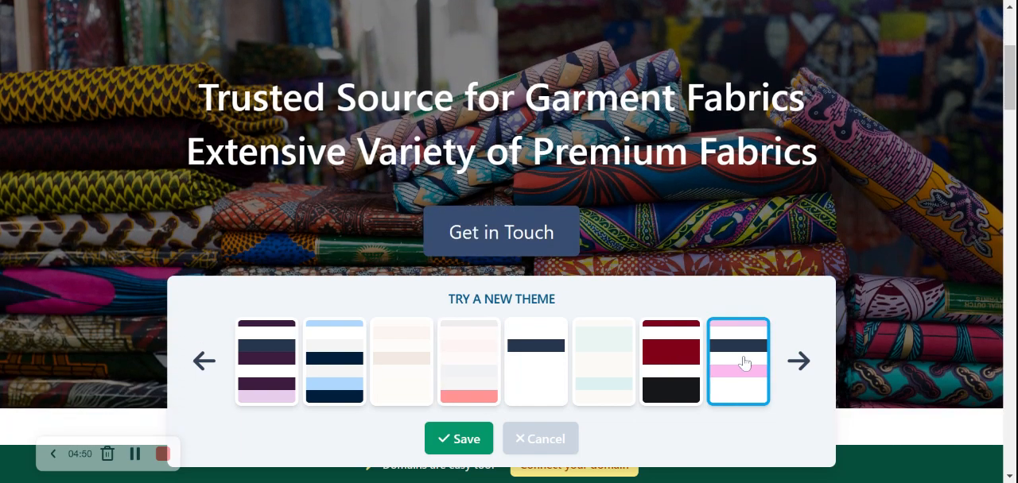
scroll(745, 357, up, 3)
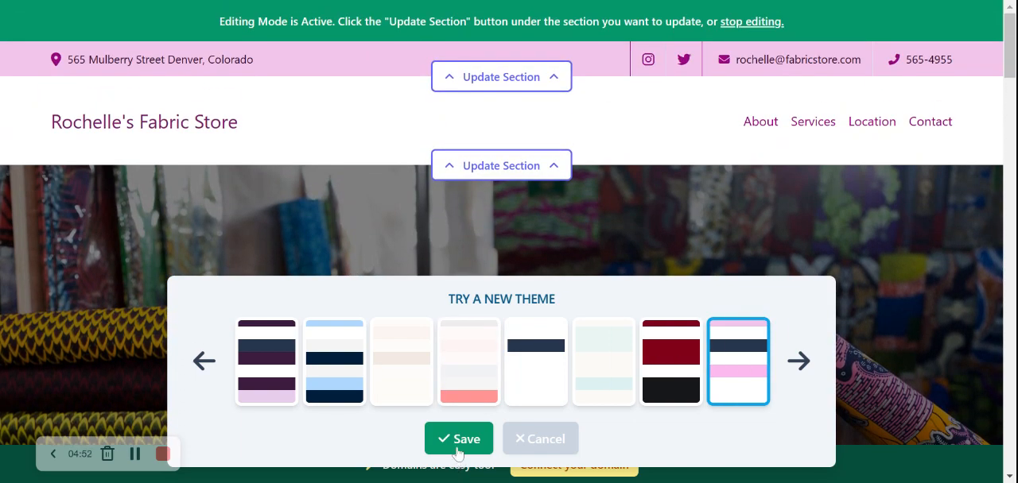
click(458, 439)
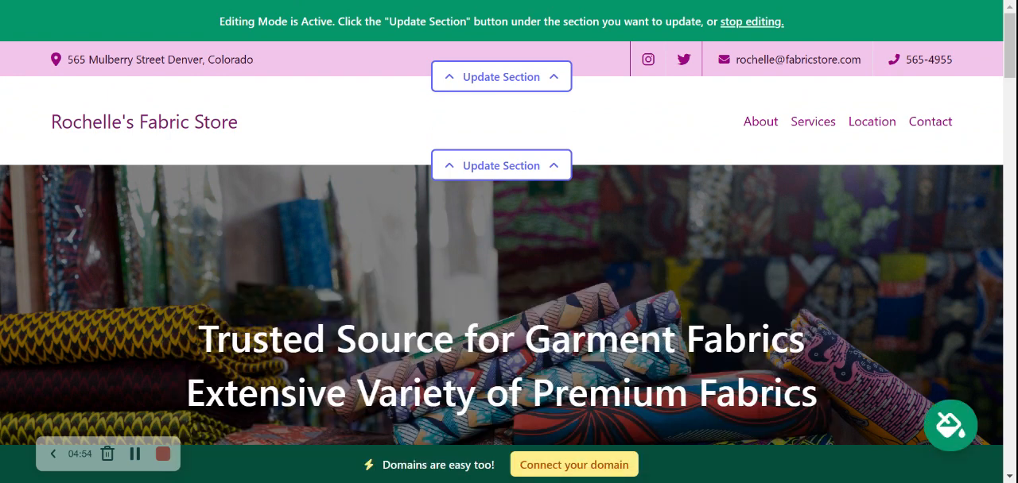
Open the header section's logo settings, upload the Mighty Sites logo image and save it.
click(510, 165)
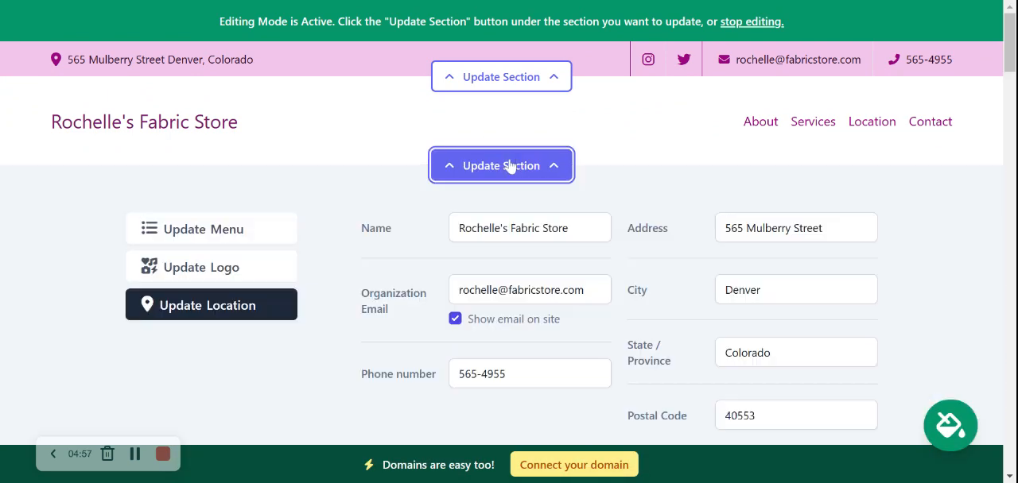
click(198, 268)
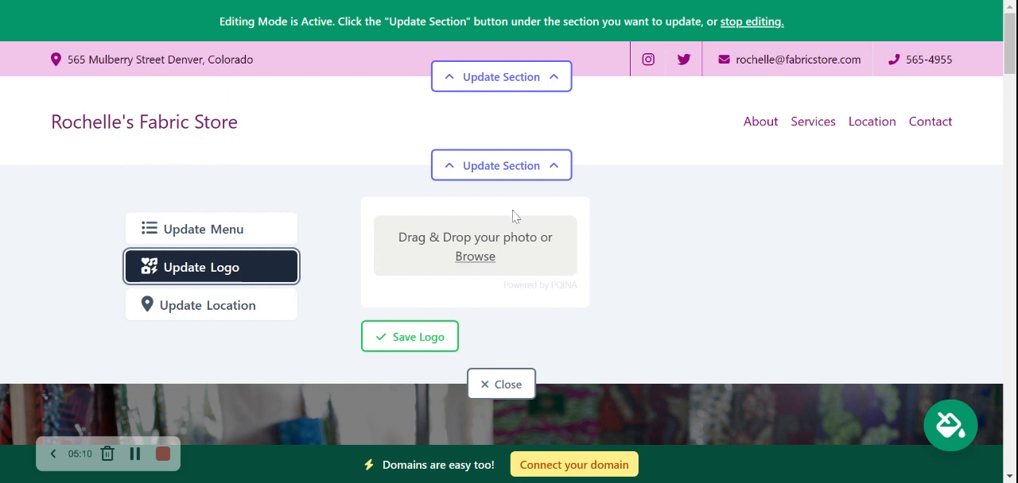
click(486, 261)
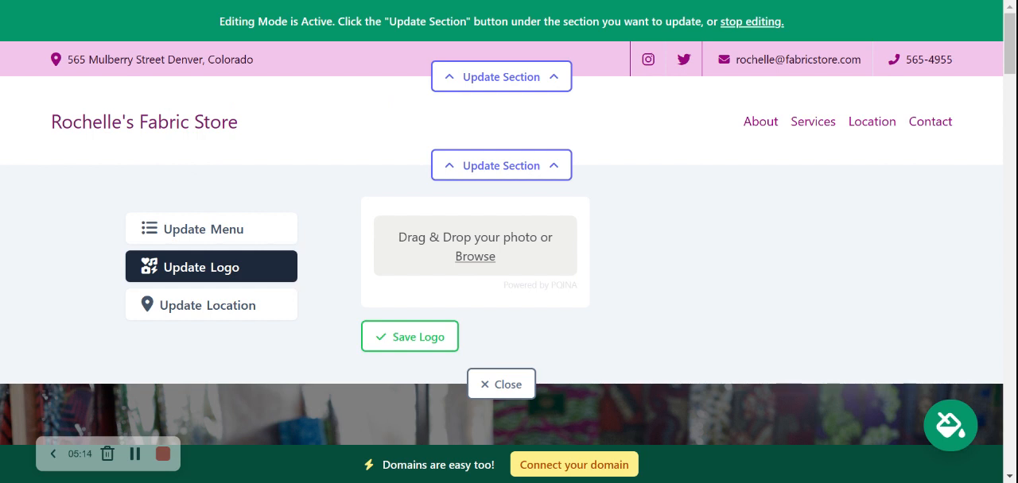
double_click(442, 87)
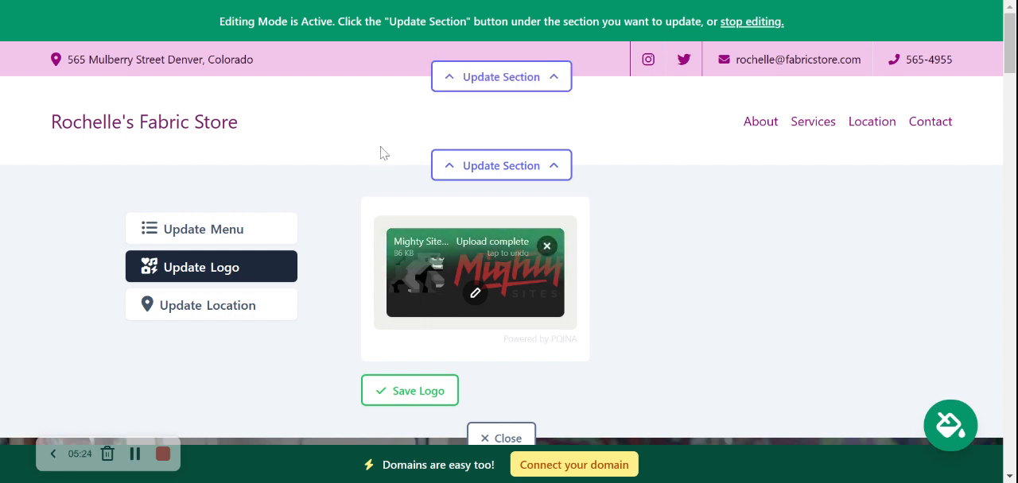
click(427, 406)
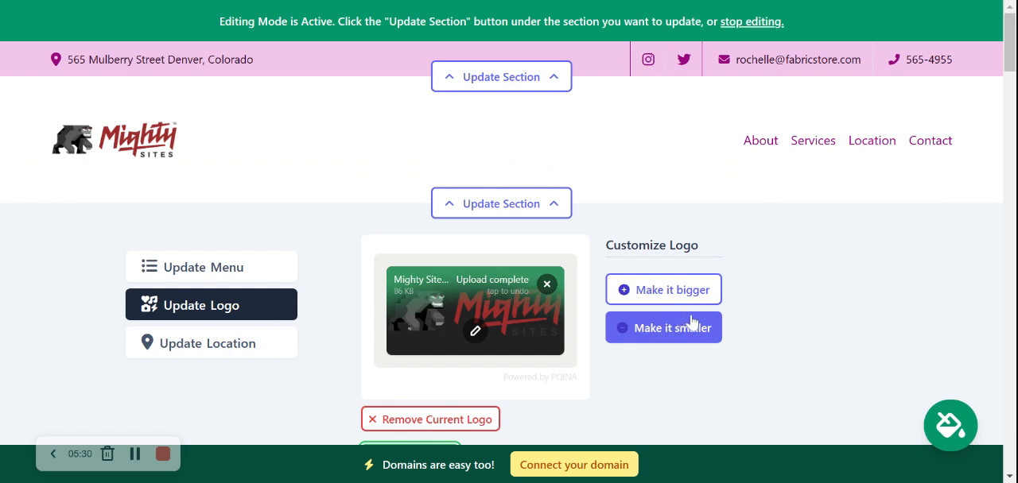
Make the header logo one step bigger, save it and close the header section's editor.
click(657, 291)
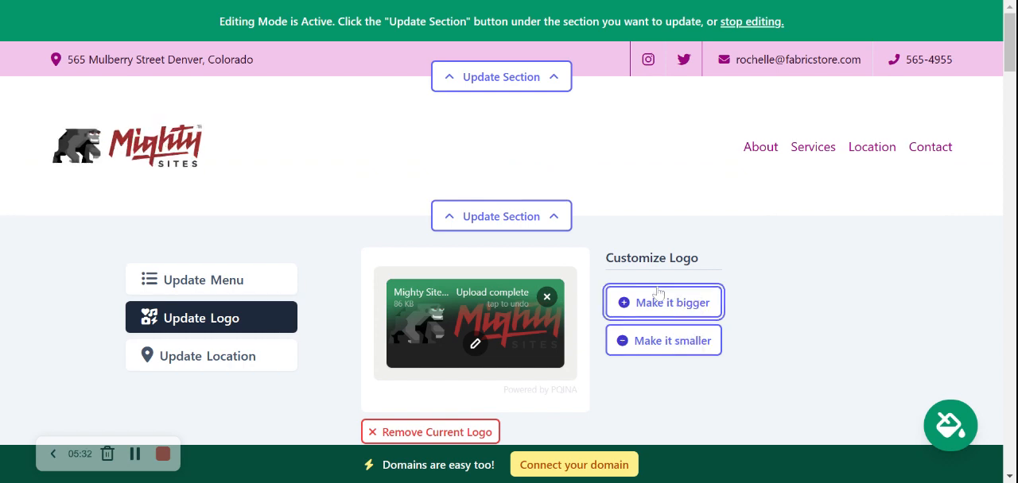
scroll(656, 292, down, 2)
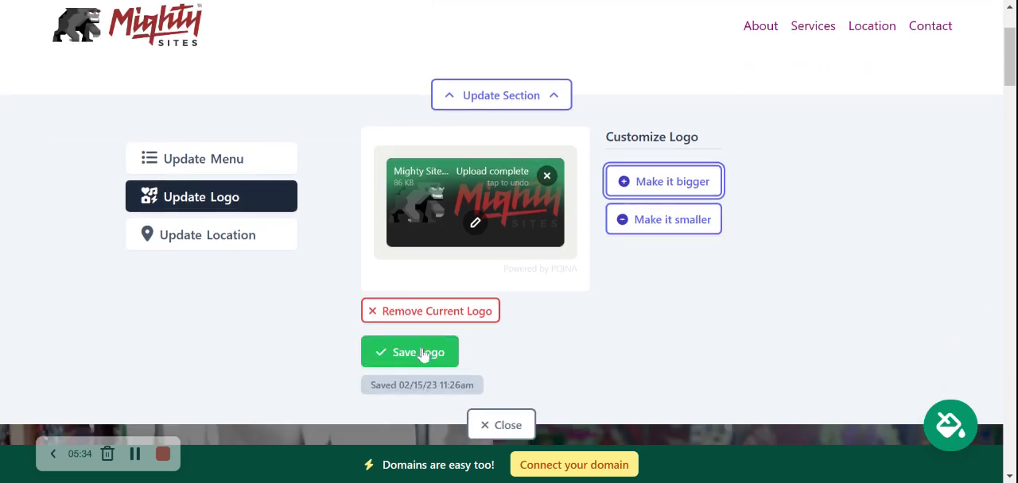
click(425, 353)
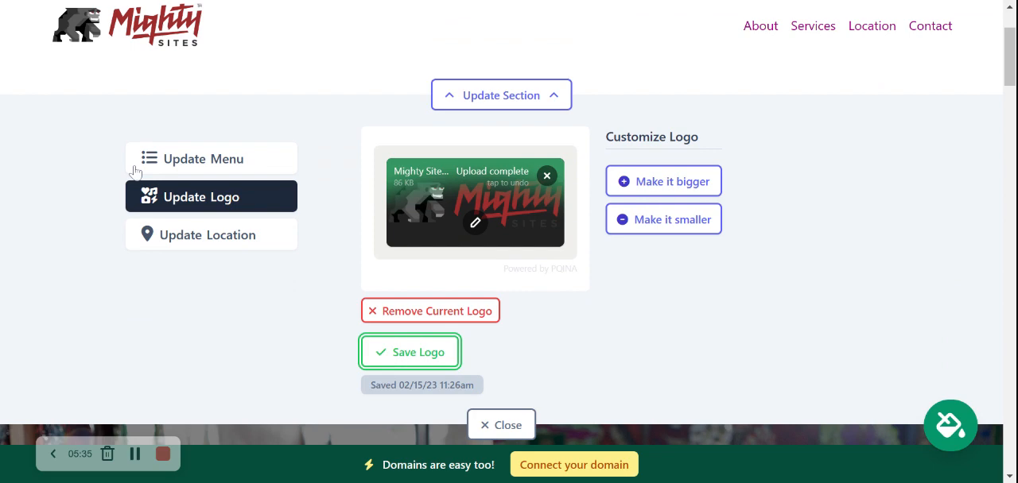
click(485, 427)
Open the hero section's image settings and bring up the photo library for its background.
scroll(336, 107, down, 3)
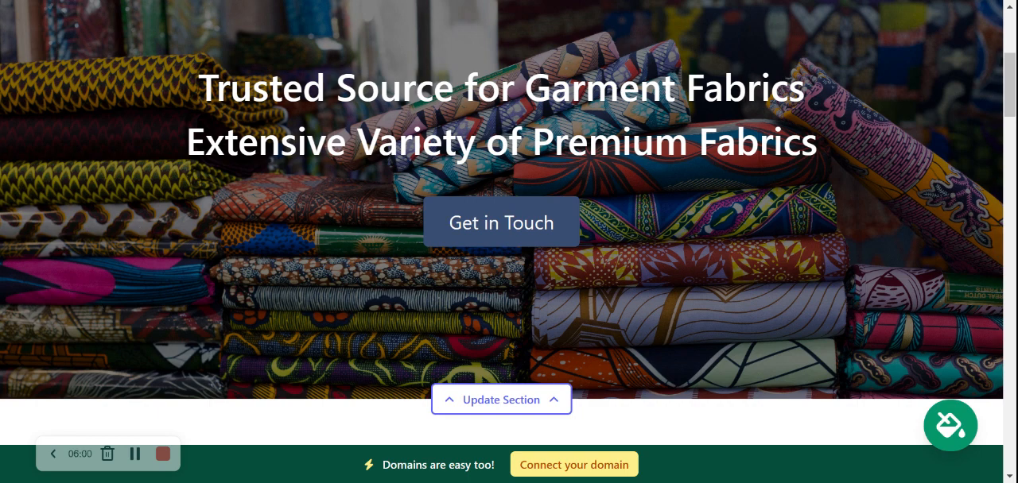
drag(197, 88, 717, 143)
click(791, 191)
scroll(791, 192, down, 1)
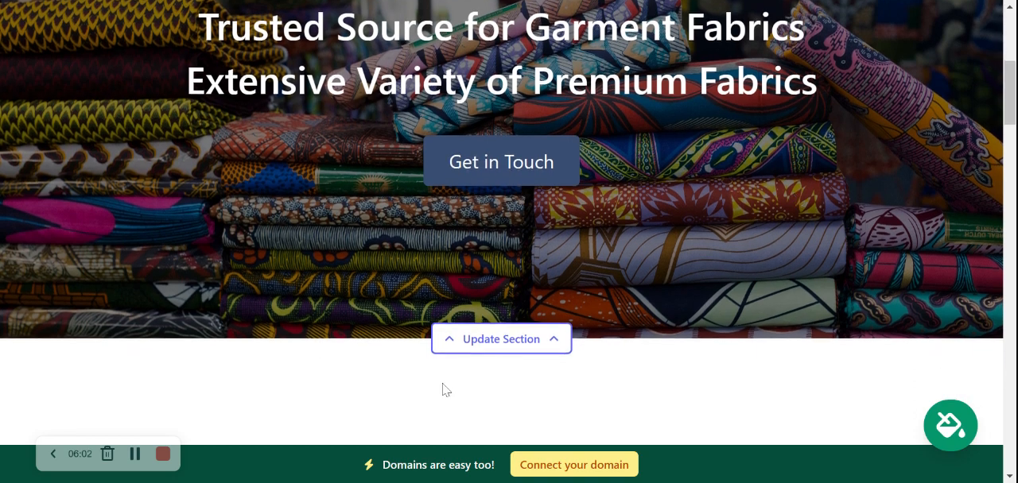
click(464, 347)
scroll(206, 149, down, 2)
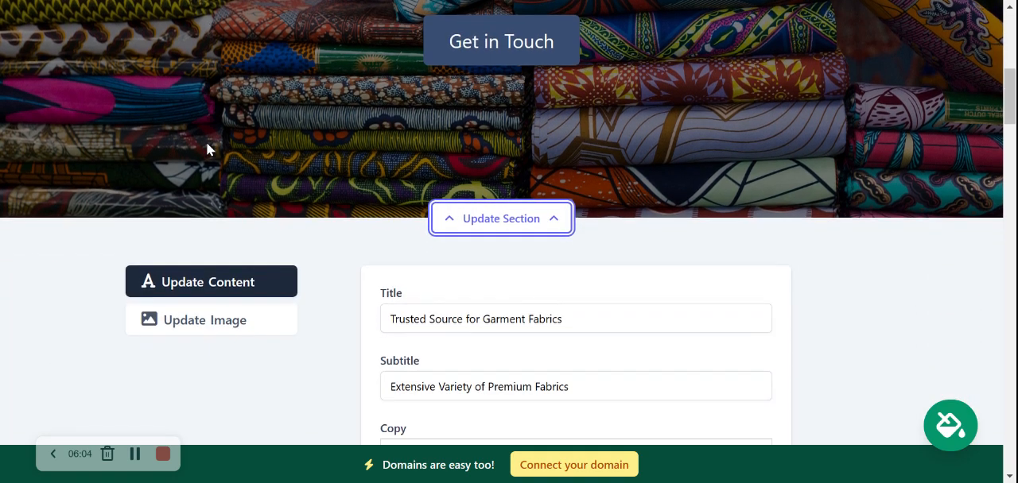
scroll(509, 239, down, 2)
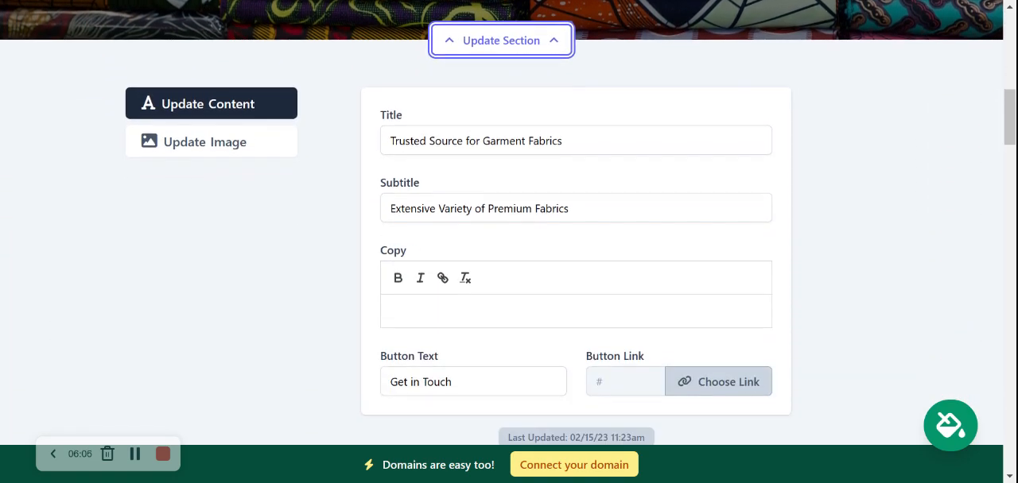
click(208, 149)
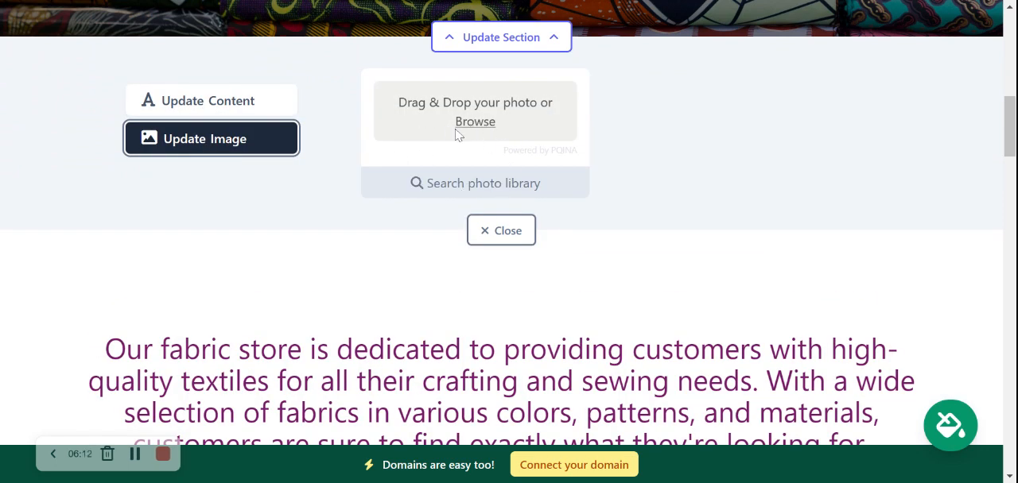
click(493, 189)
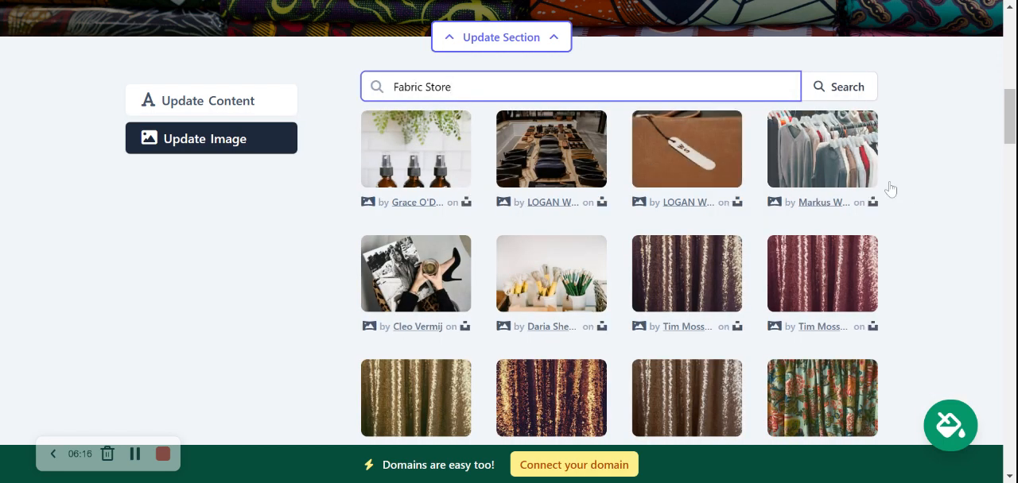
Shorten the photo library search term to Fabric and run the search.
scroll(946, 193, down, 1)
scroll(946, 193, up, 1)
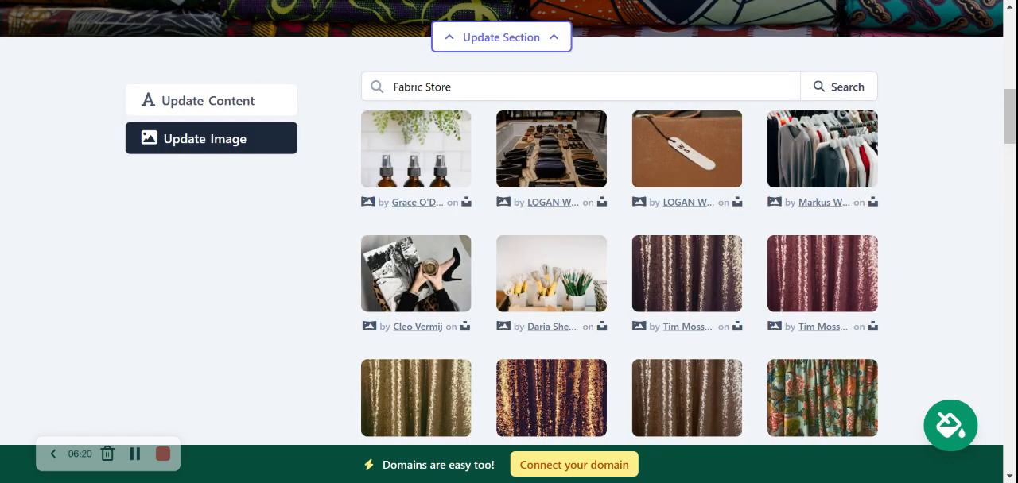
drag(403, 86, 461, 87)
click(461, 87)
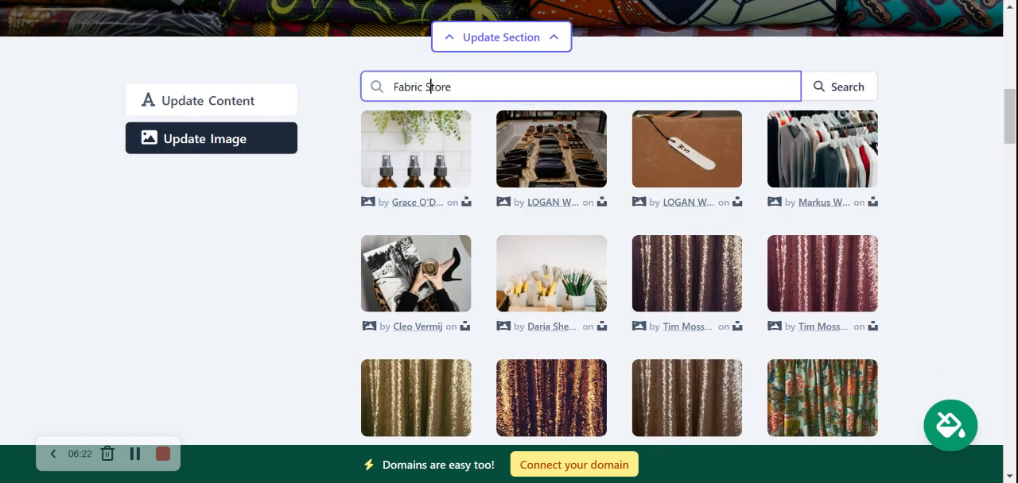
key(BackSpace)
key(BackSpace)
key(BackSpace)
key(BackSpace)
key(BackSpace)
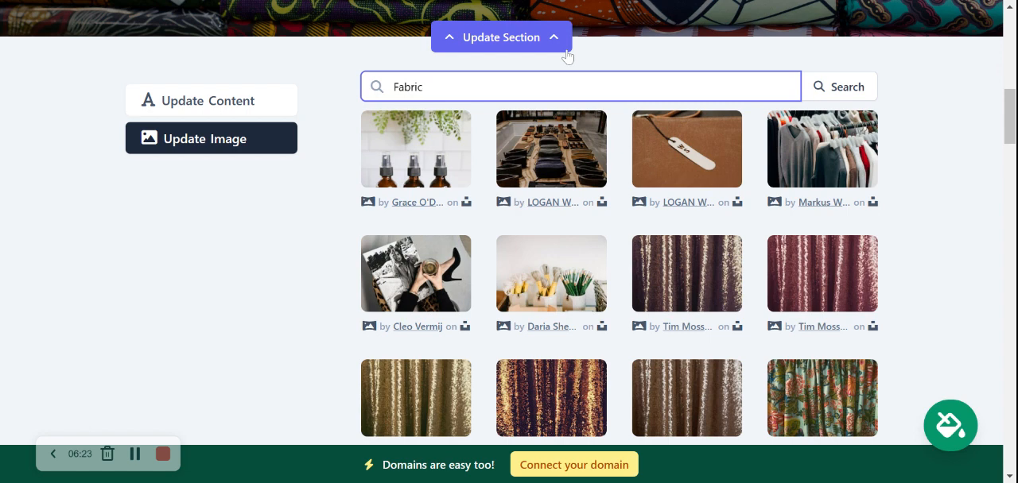
click(865, 85)
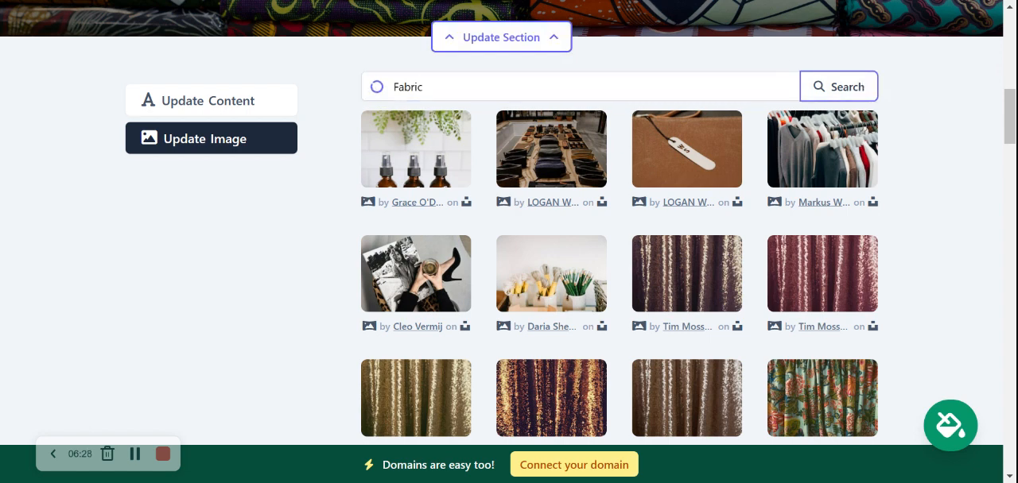
Browse to the second page of Fabric results and select the photo of pastel fabrics hanging on a rack.
scroll(620, 254, down, 1)
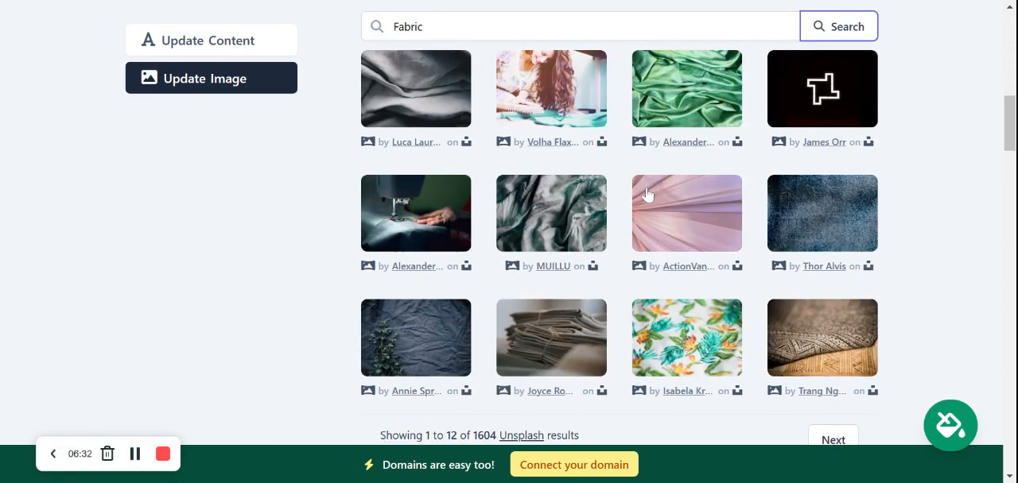
scroll(684, 362, down, 1)
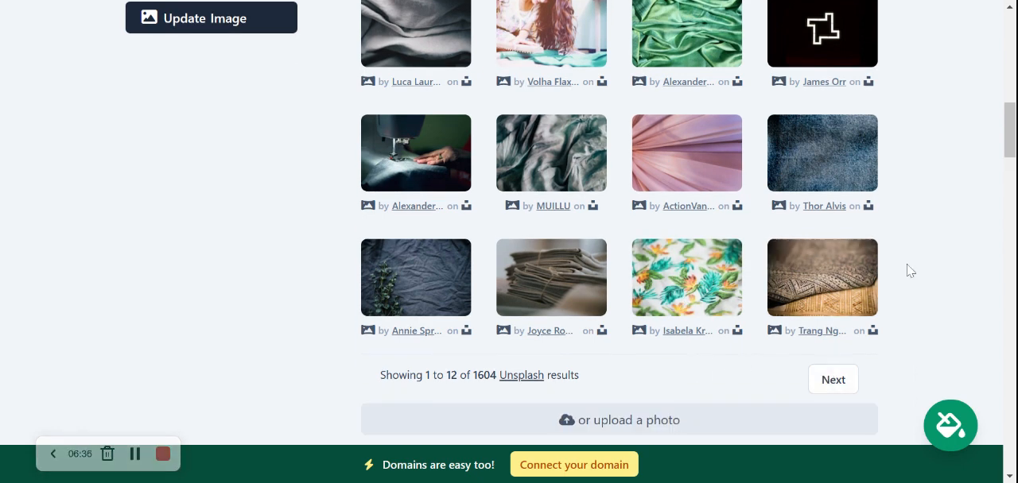
scroll(944, 229, up, 2)
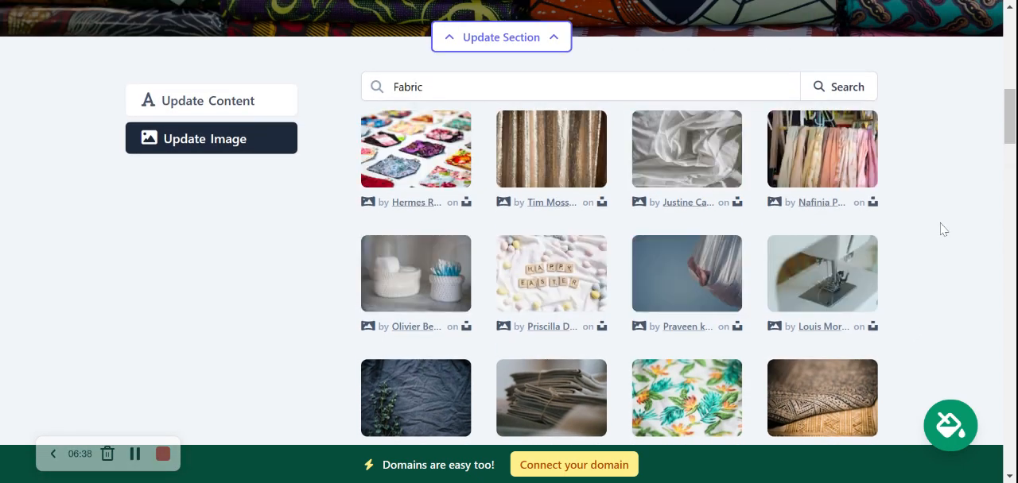
scroll(944, 230, down, 1)
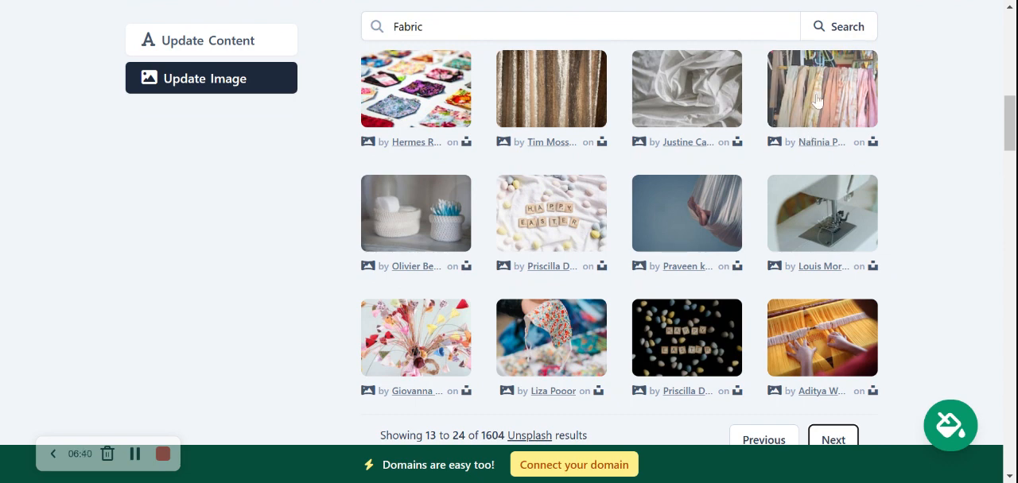
click(846, 101)
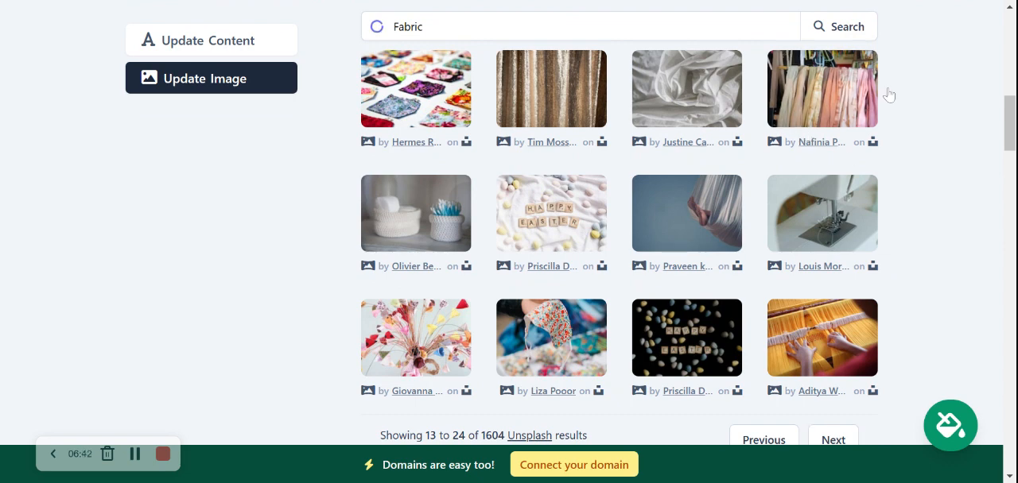
click(570, 373)
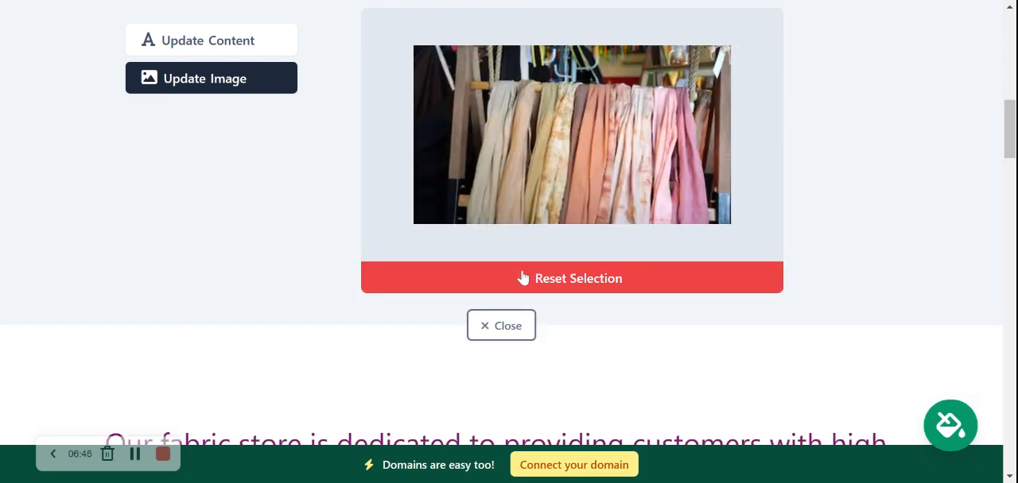
Save the selected photo as the hero section's background and check it on the page.
scroll(436, 246, up, 2)
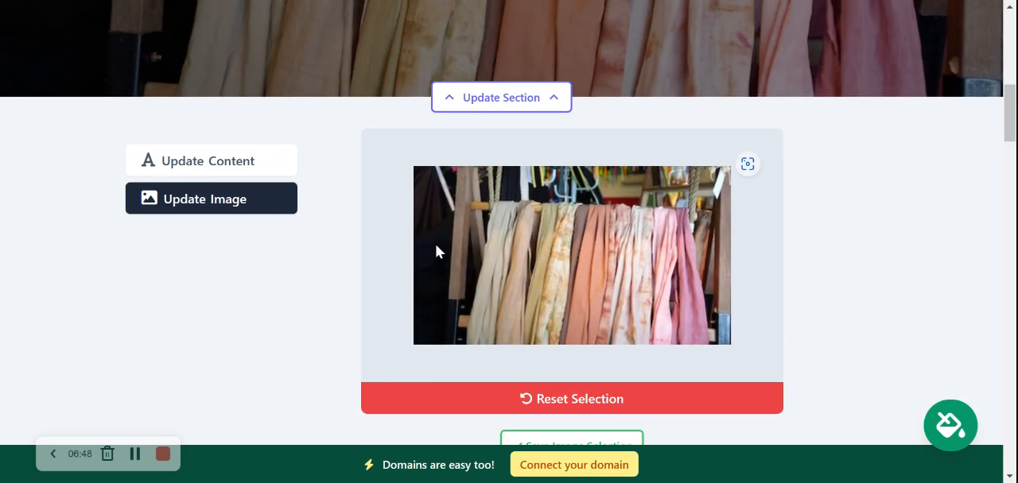
scroll(436, 246, down, 2)
click(583, 327)
scroll(302, 227, up, 5)
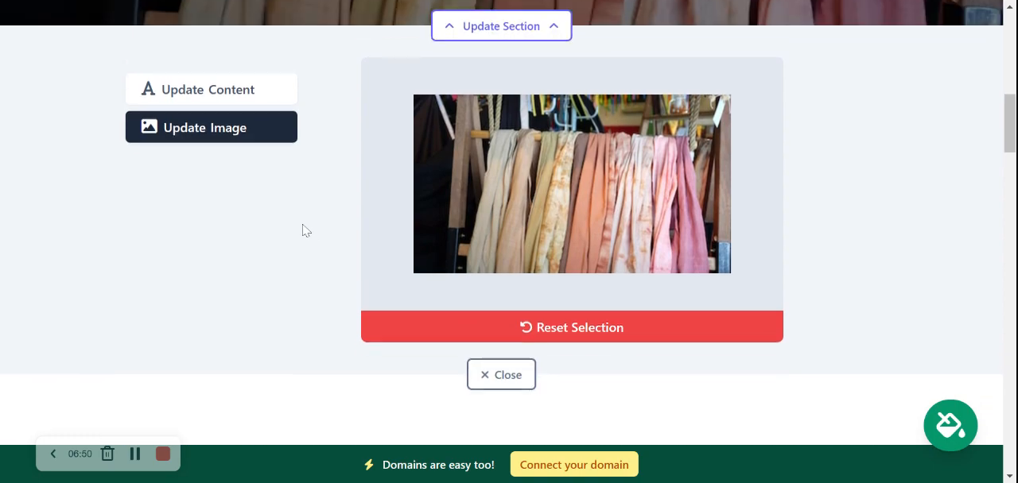
scroll(302, 230, down, 5)
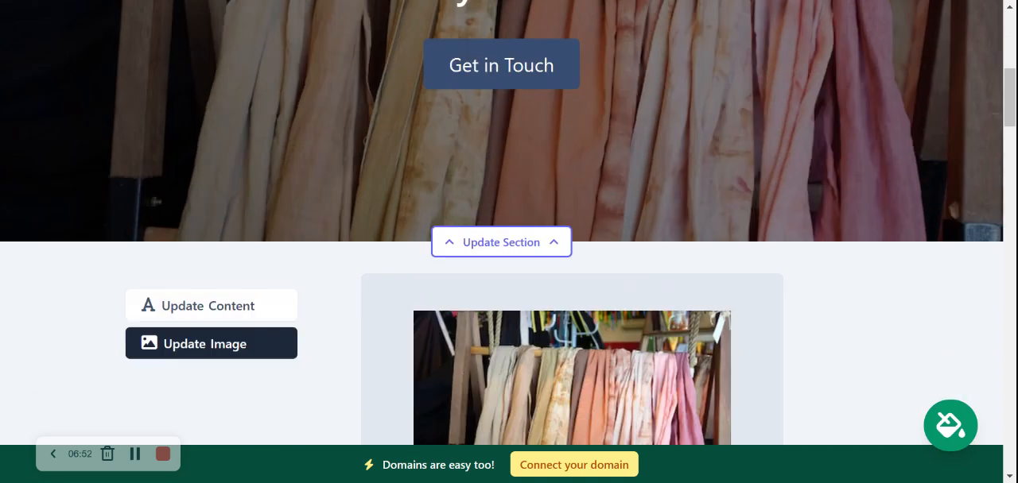
Open the hero section's content settings and change the button text to Get Directions.
click(250, 62)
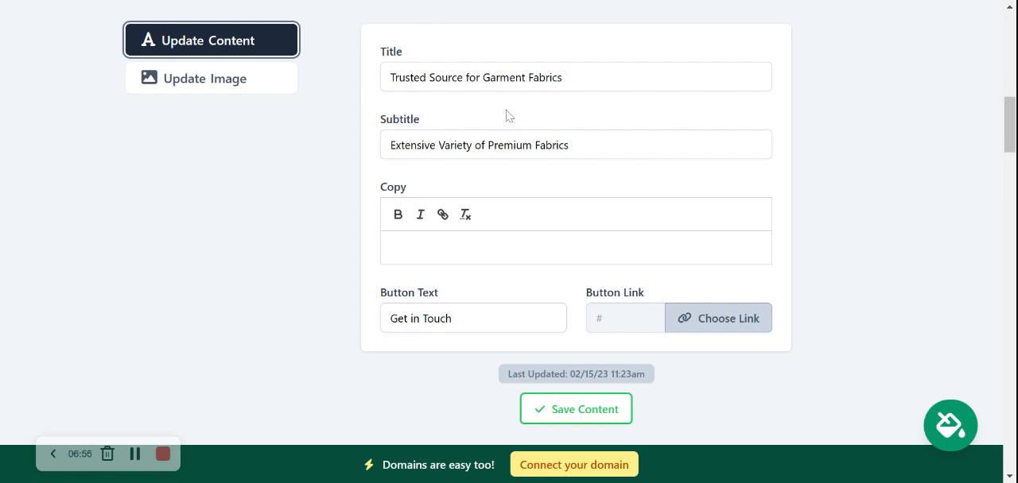
scroll(559, 119, up, 5)
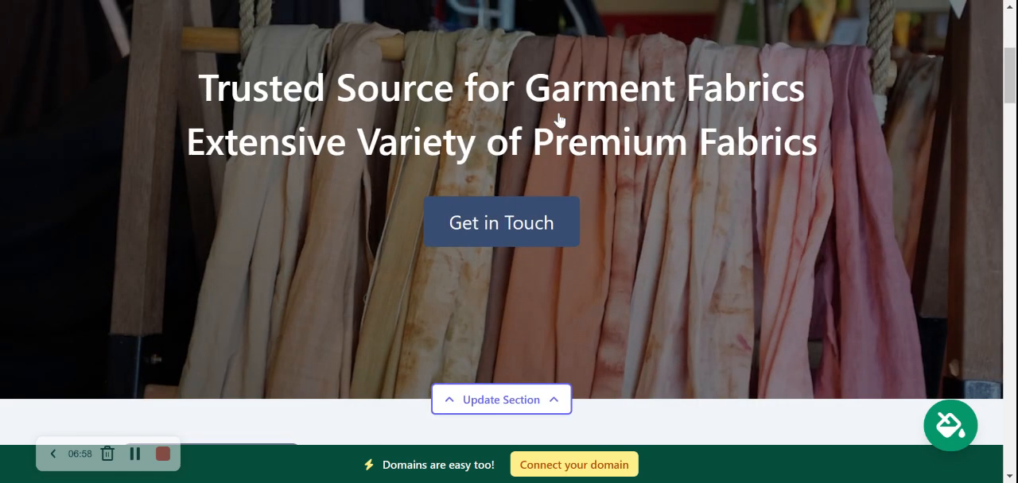
drag(197, 94, 840, 137)
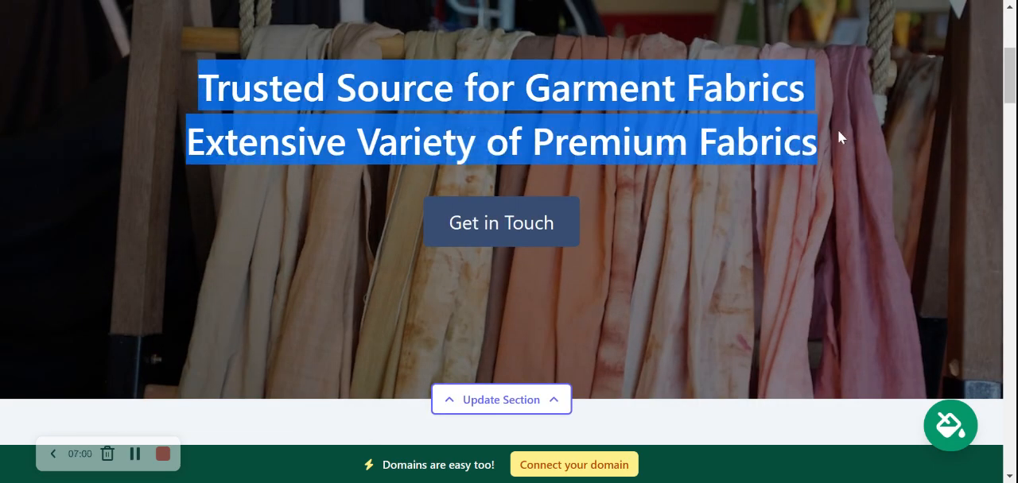
click(839, 136)
scroll(520, 261, down, 5)
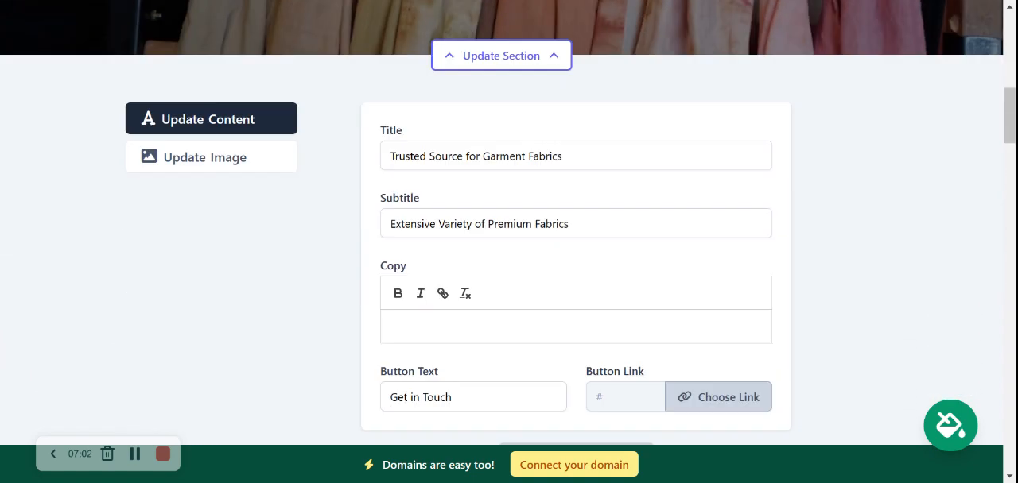
click(452, 379)
drag(452, 378, 390, 379)
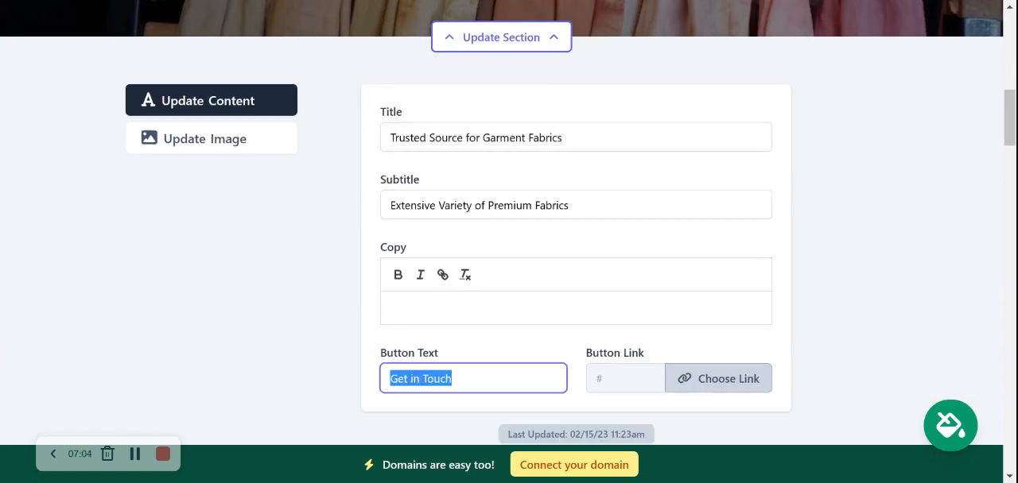
key(BackSpace)
text(Get Direc)
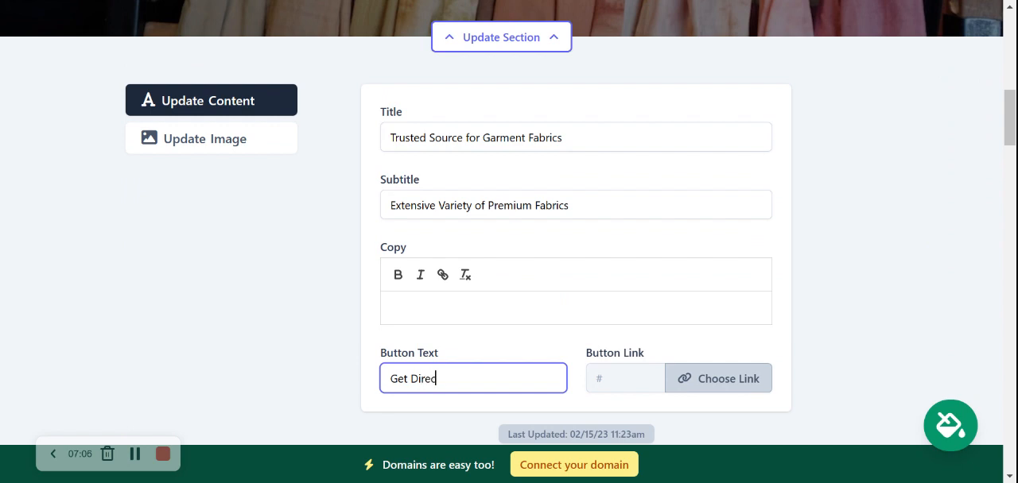
text(tions)
click(541, 339)
Link the hero section's Get Directions button to the Directions Link action for the store address.
click(699, 378)
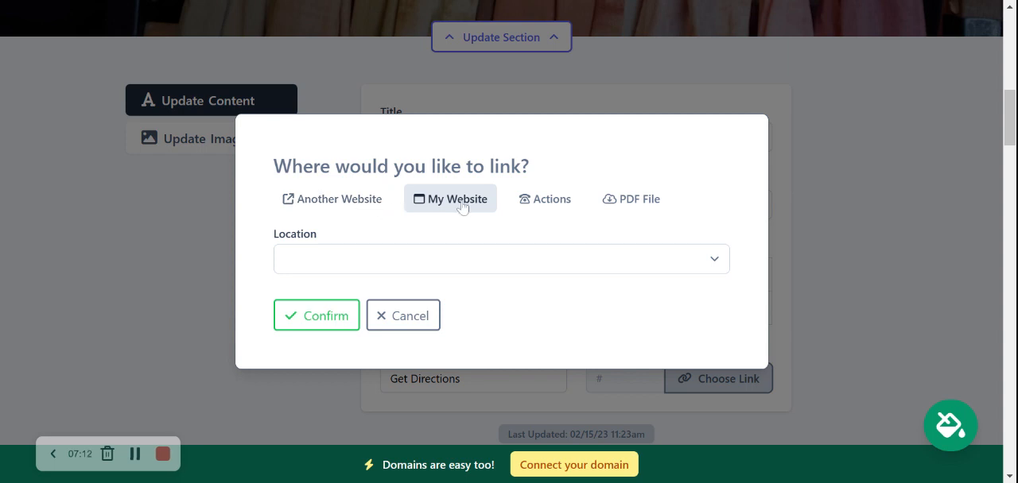
click(503, 257)
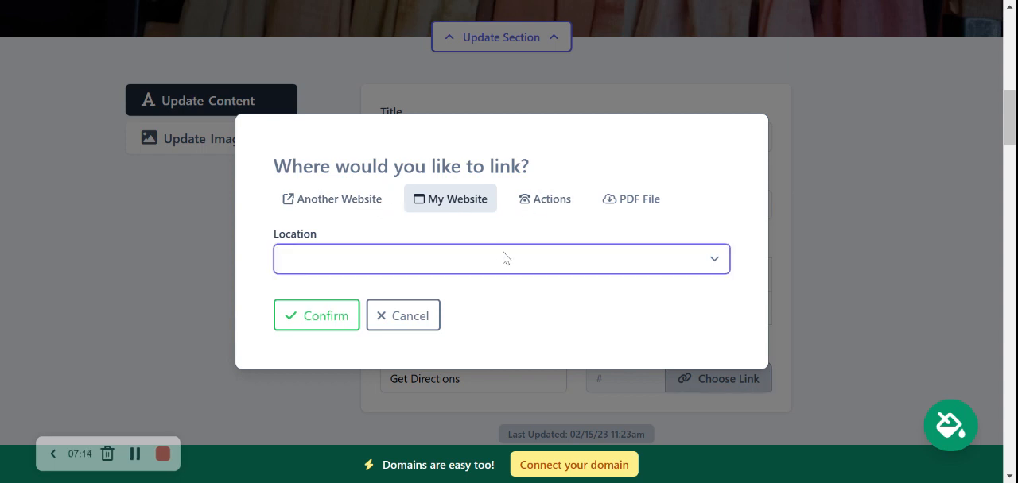
click(552, 197)
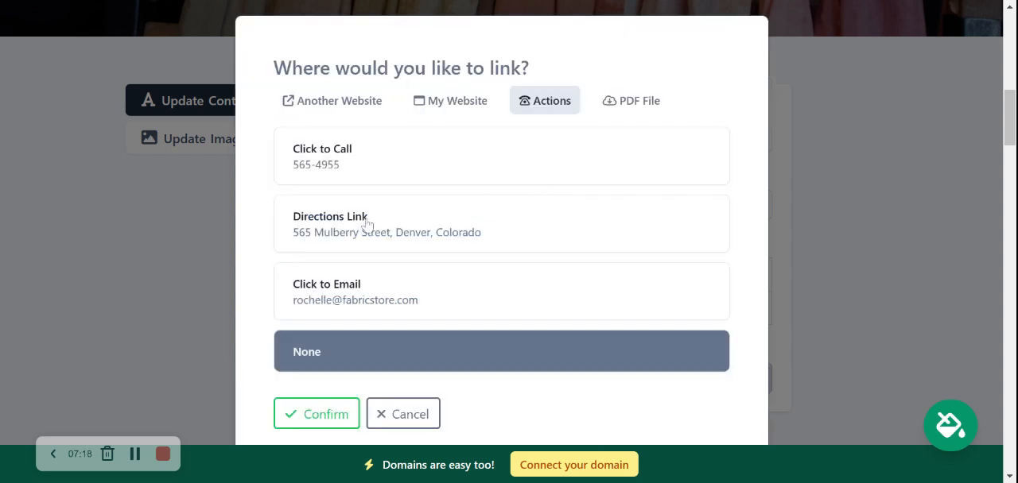
click(367, 226)
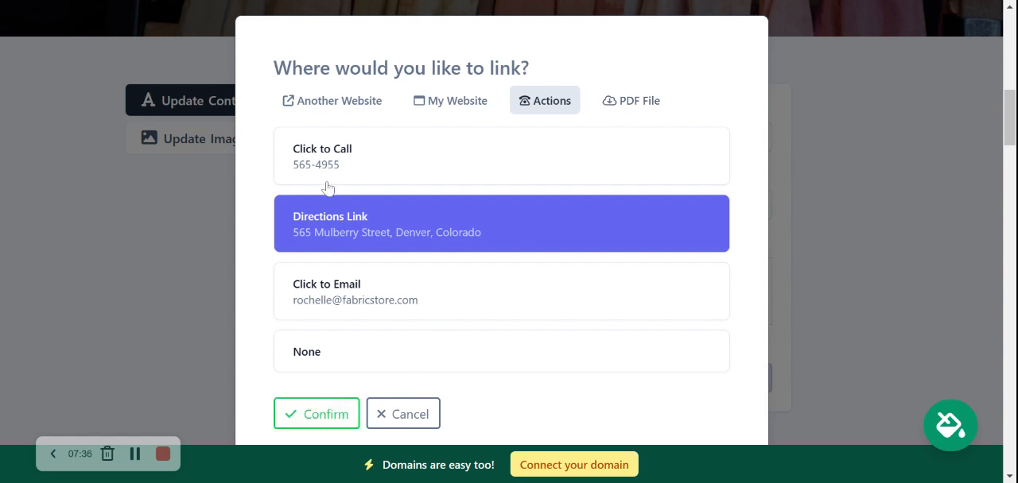
click(320, 414)
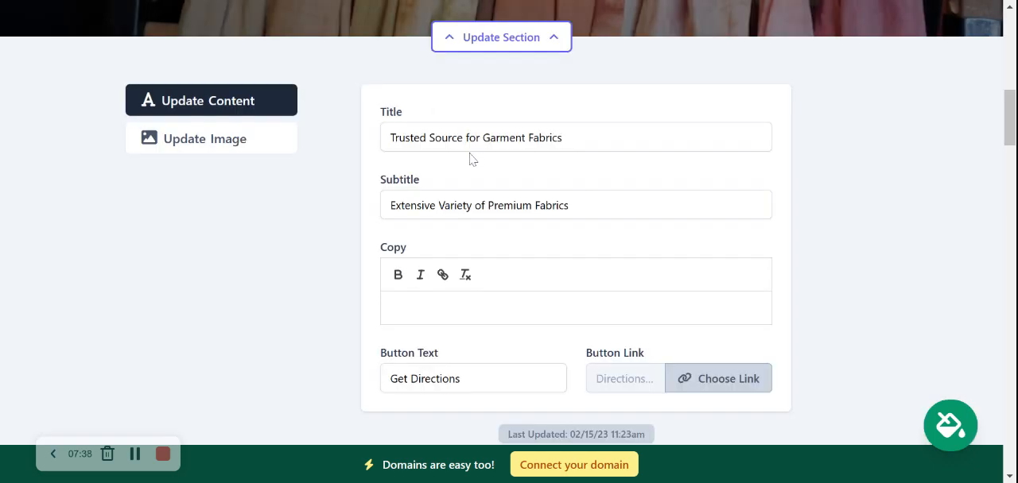
Save the hero section's updated content and close its editing form.
scroll(561, 278, down, 2)
click(597, 357)
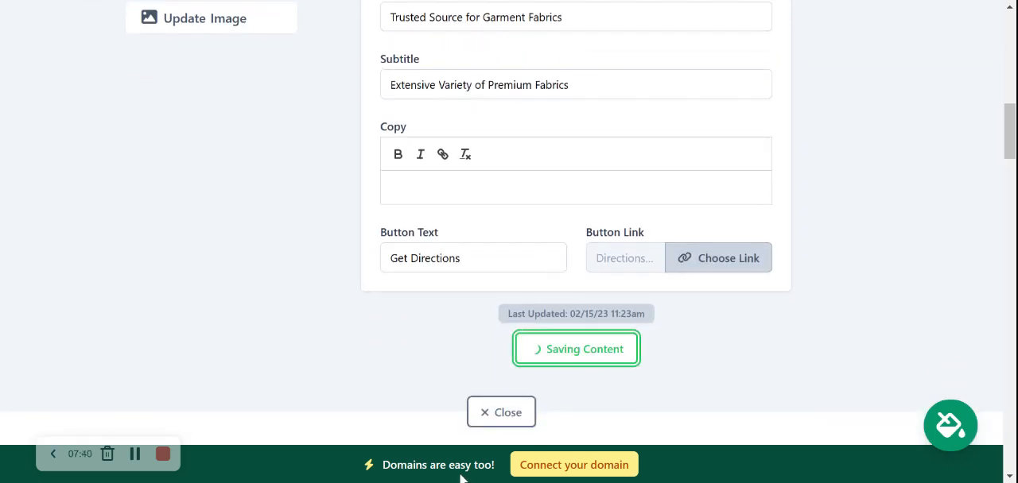
click(504, 421)
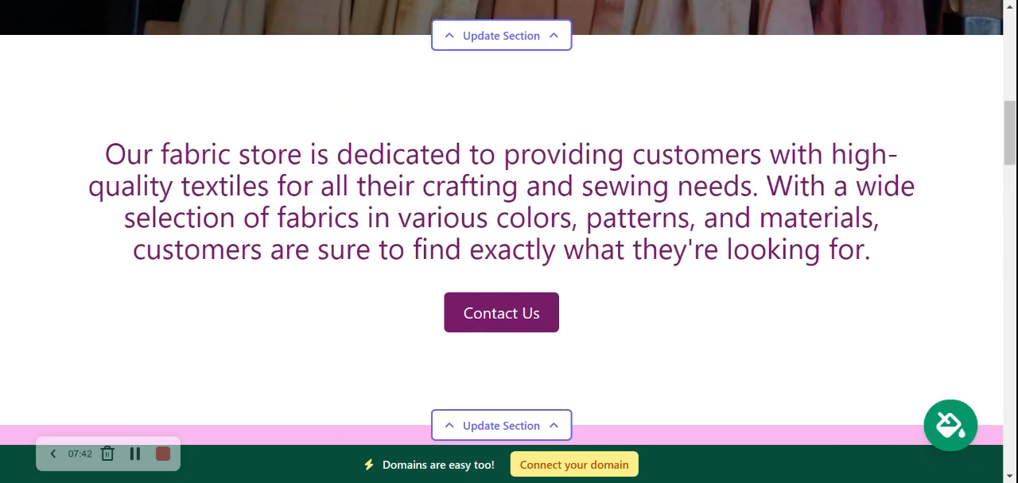
Read the introductory paragraph and check the Contact Us button beneath the hero section.
drag(105, 156, 820, 251)
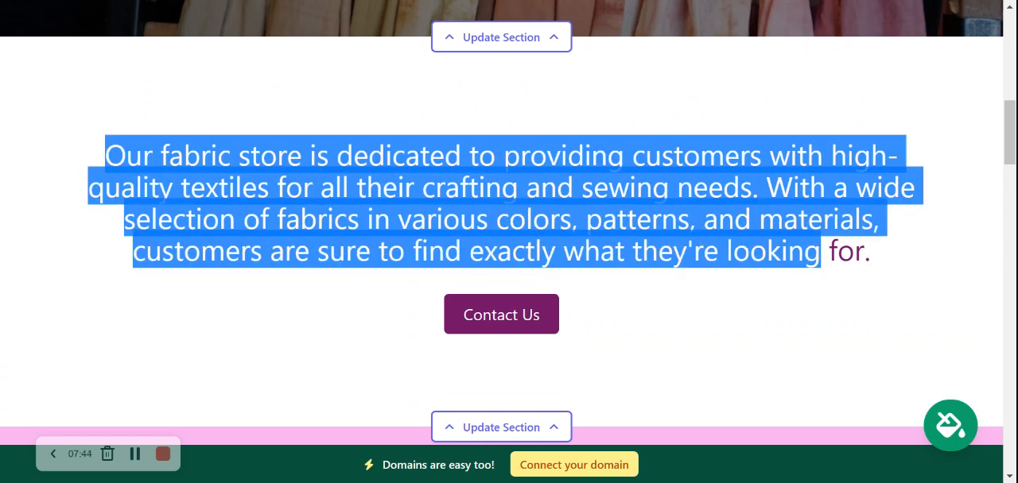
click(569, 321)
scroll(569, 322, down, 1)
scroll(483, 304, down, 1)
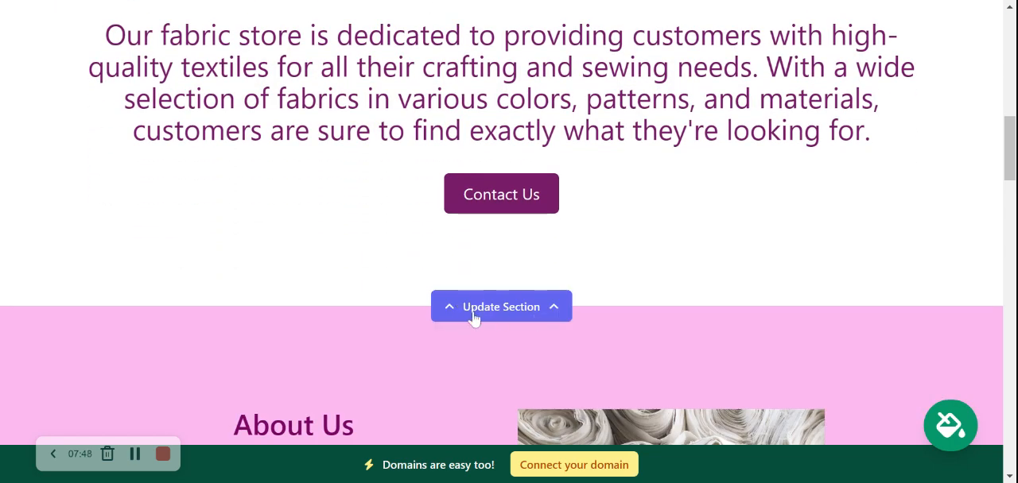
scroll(233, 283, down, 5)
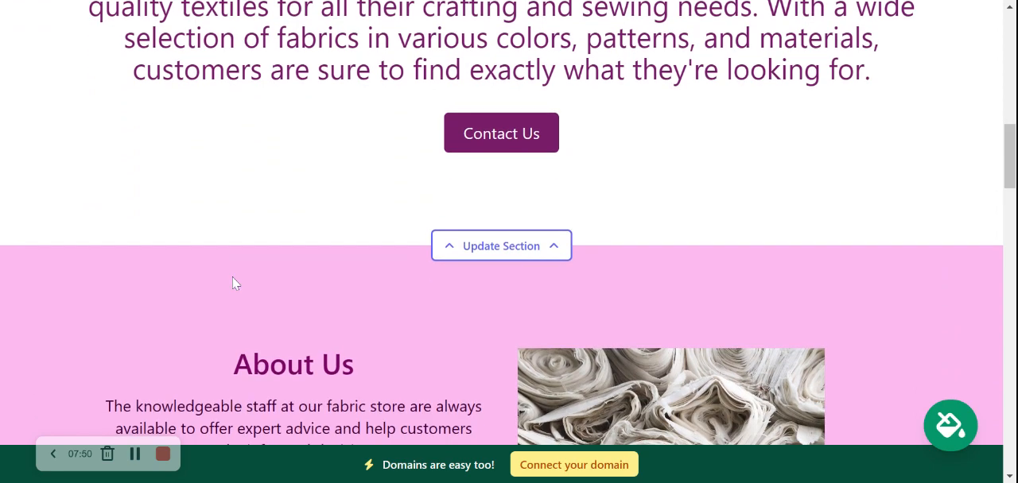
Examine the About Us section, reading its three paragraphs and checking the accompanying fabric photo.
scroll(233, 283, down, 2)
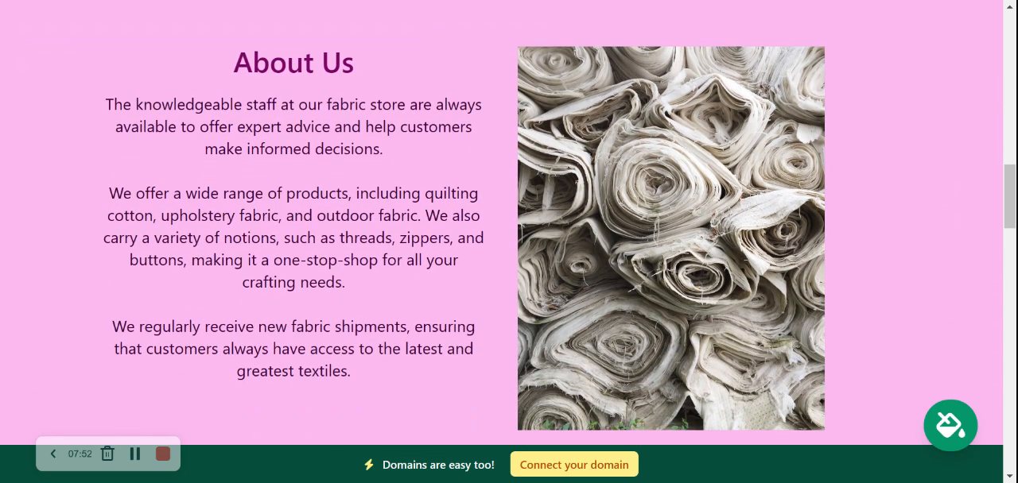
scroll(233, 283, up, 1)
drag(216, 33, 445, 396)
click(445, 396)
drag(170, 193, 484, 237)
drag(260, 260, 410, 278)
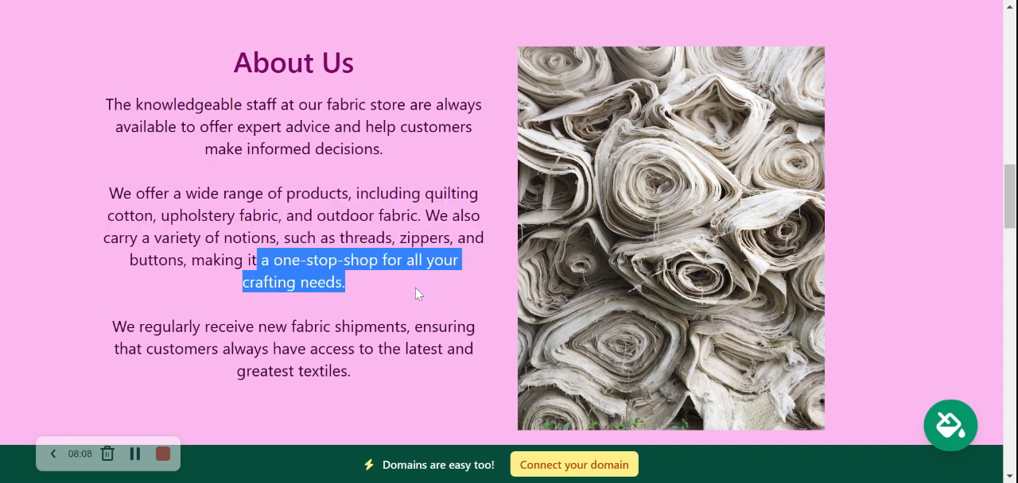
drag(240, 282, 377, 281)
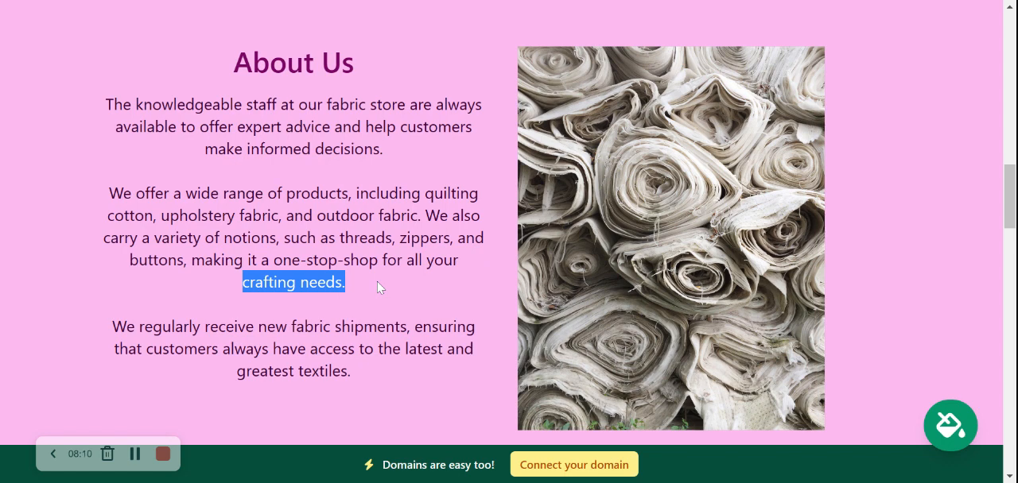
click(377, 282)
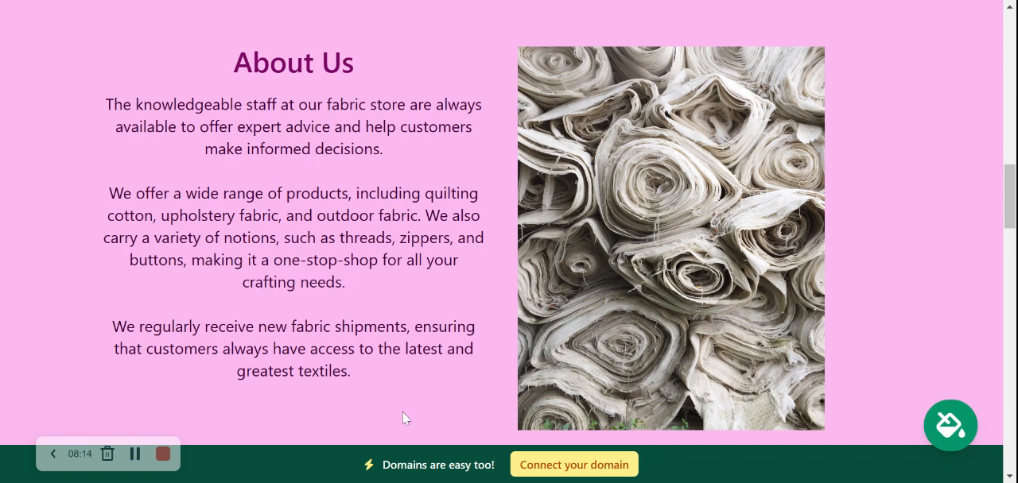
drag(386, 391, 231, 66)
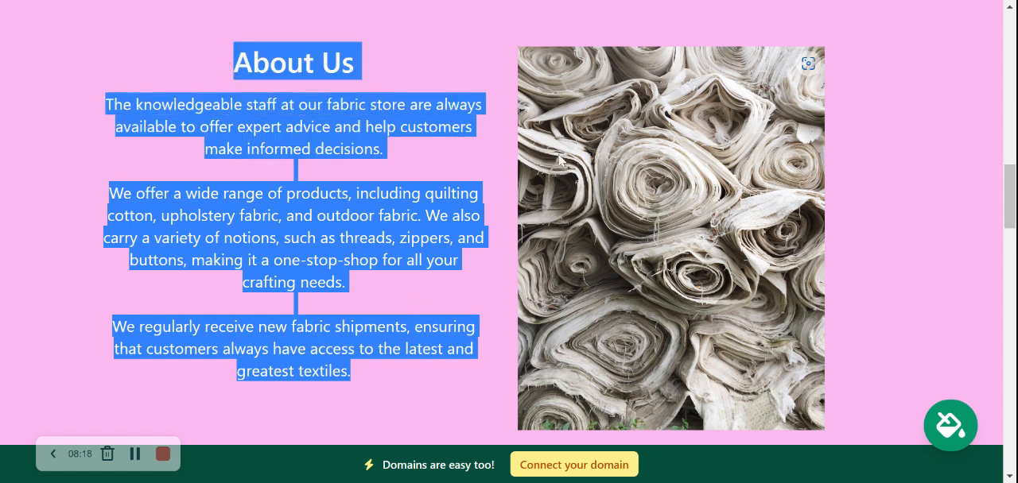
click(921, 238)
Examine the colorful fabric swatch banner and read the Why Choose Us list in the Services section.
scroll(921, 239, down, 3)
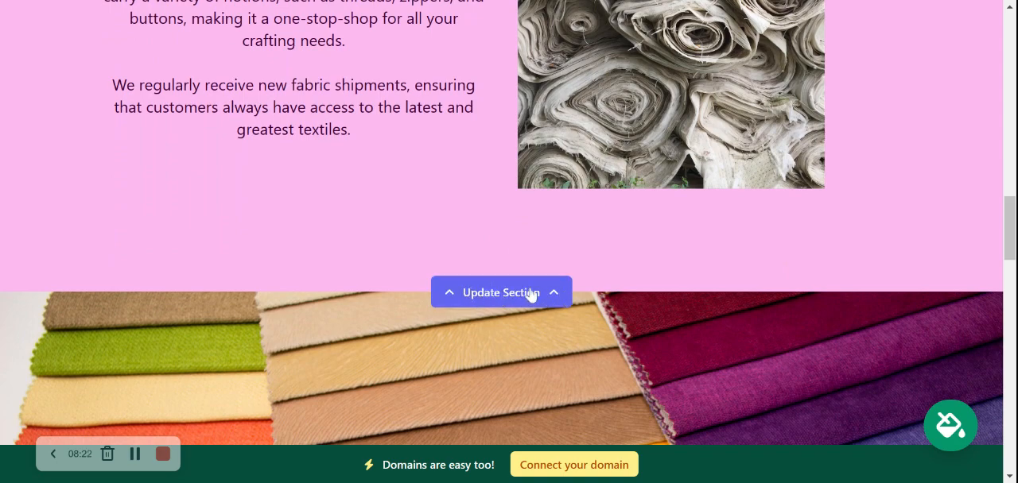
scroll(531, 295, down, 4)
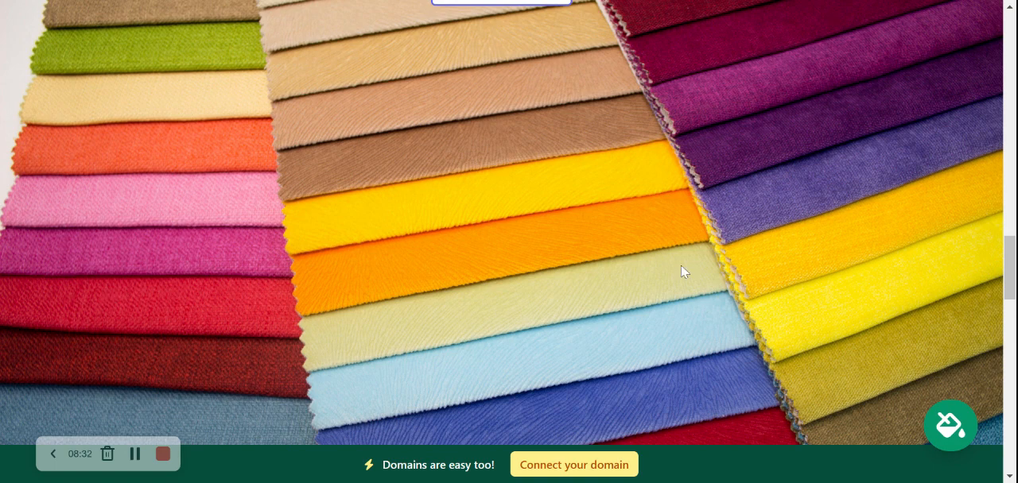
scroll(558, 187, up, 1)
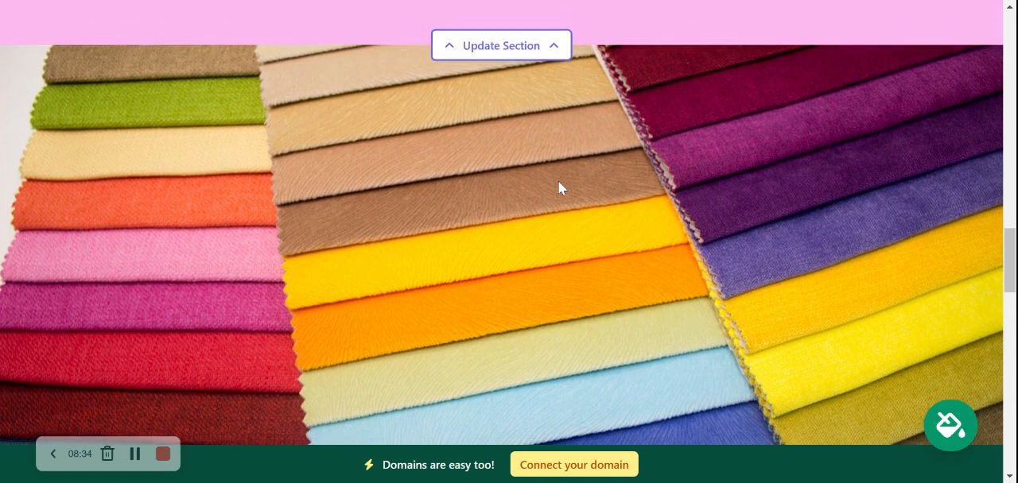
scroll(558, 188, down, 2)
scroll(559, 188, down, 5)
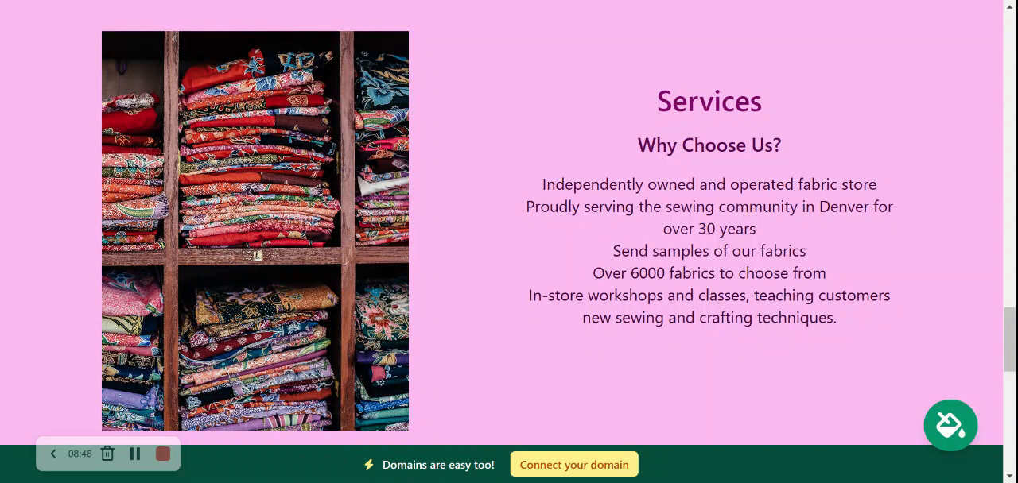
drag(575, 295, 857, 324)
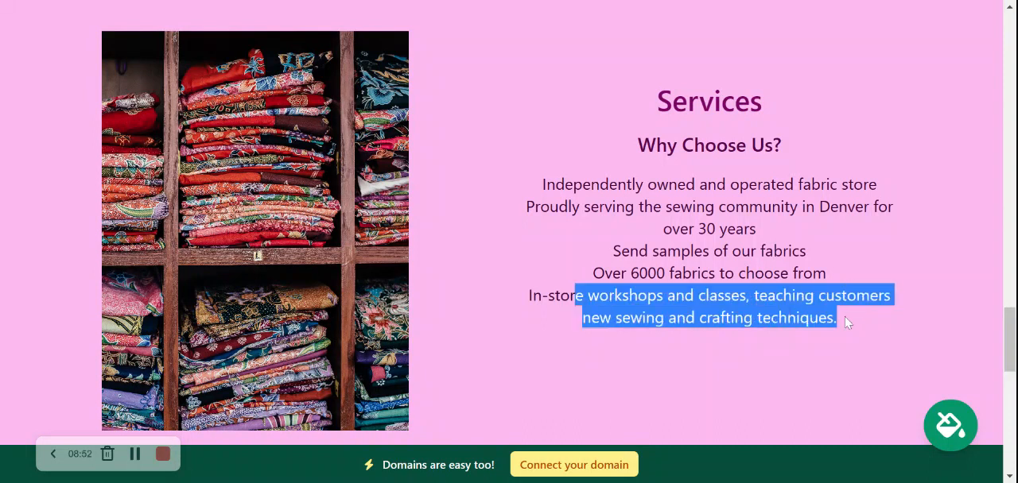
drag(612, 251, 807, 252)
drag(612, 273, 866, 267)
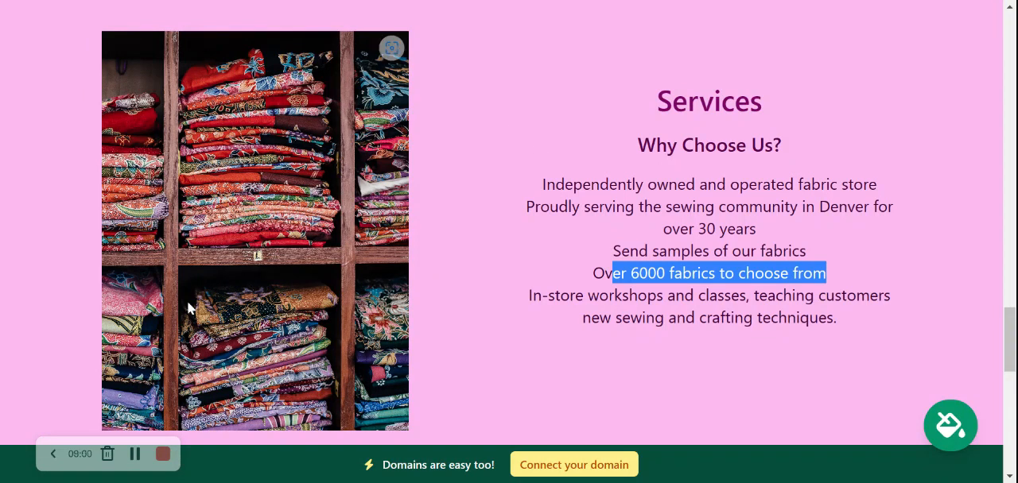
click(480, 207)
Check the location section's address, directions button and opening hours near the end of the page.
scroll(480, 208, down, 3)
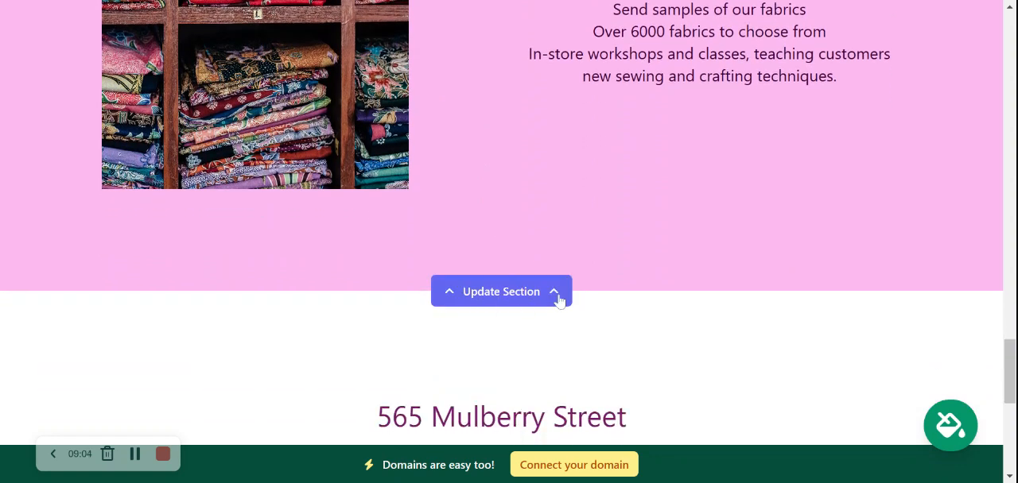
scroll(631, 281, down, 3)
scroll(632, 283, down, 3)
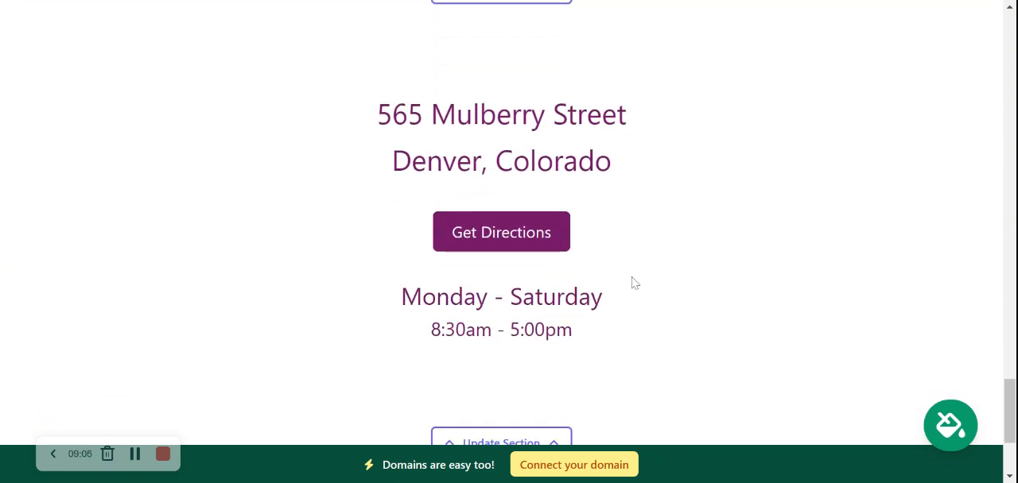
drag(653, 274, 336, 87)
click(620, 367)
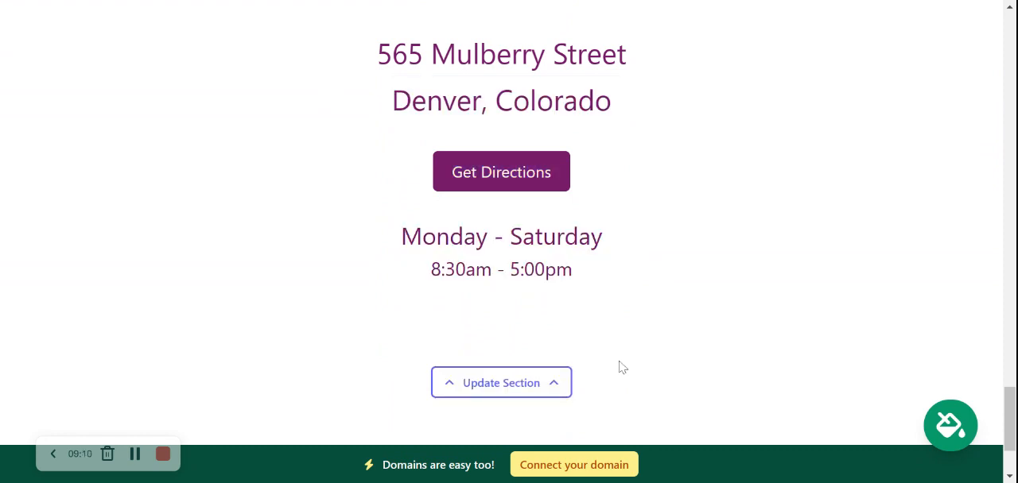
scroll(620, 366, down, 2)
scroll(622, 366, up, 6)
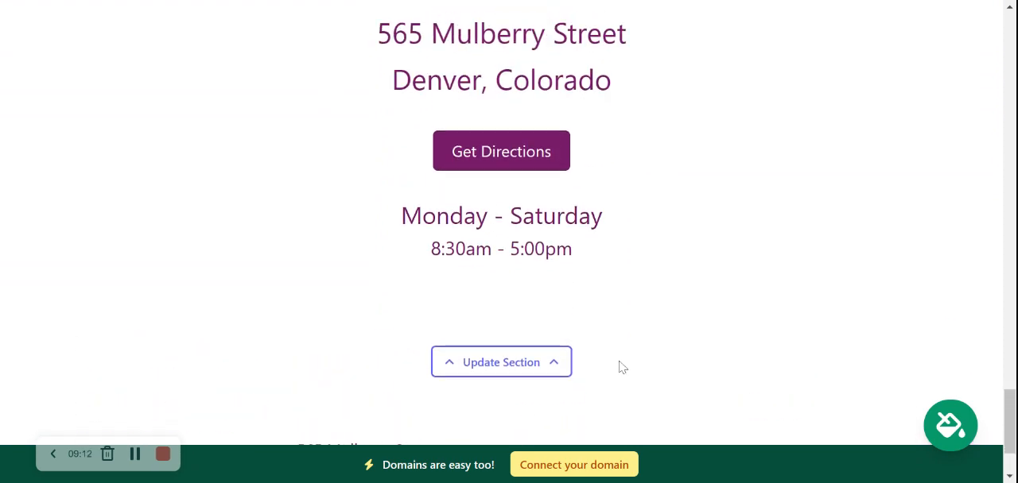
Review the page sections in reverse order from the location section back to the site header.
scroll(509, 238, up, 7)
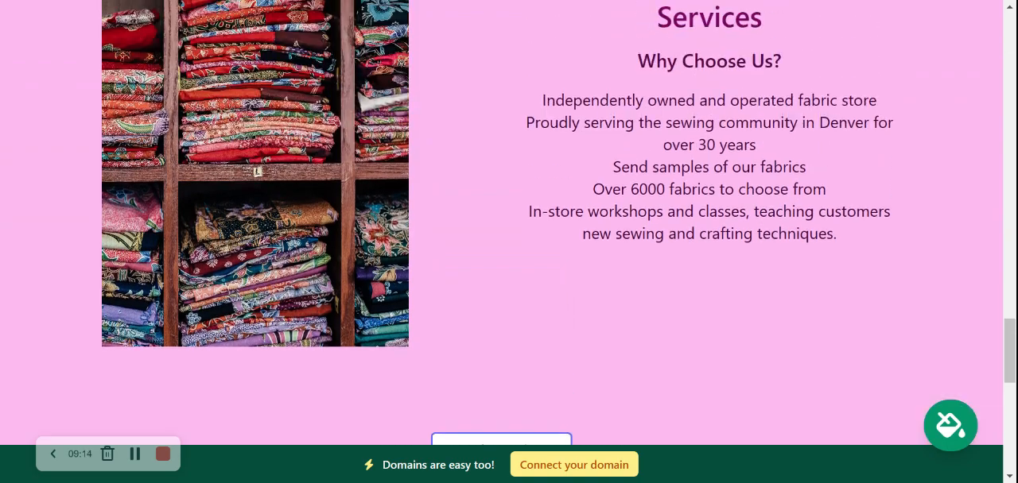
scroll(508, 238, up, 6)
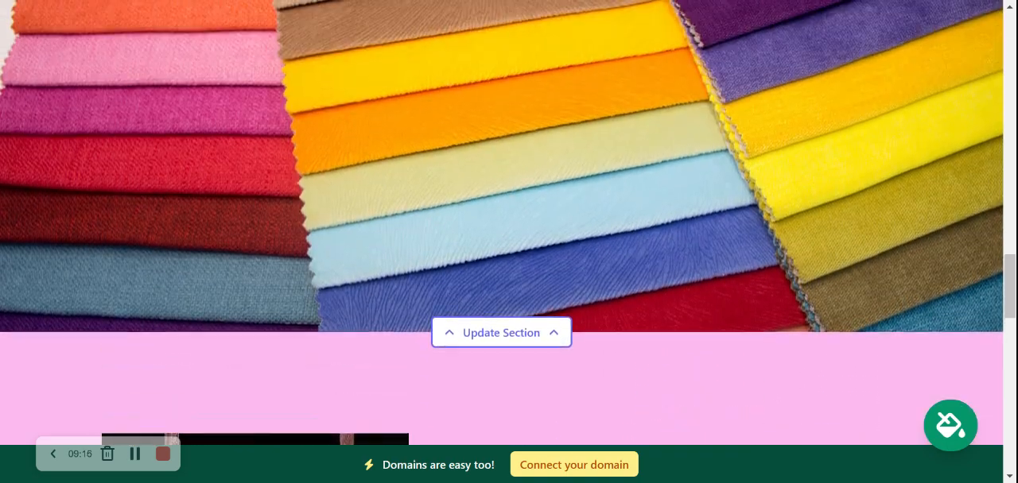
scroll(509, 238, up, 3)
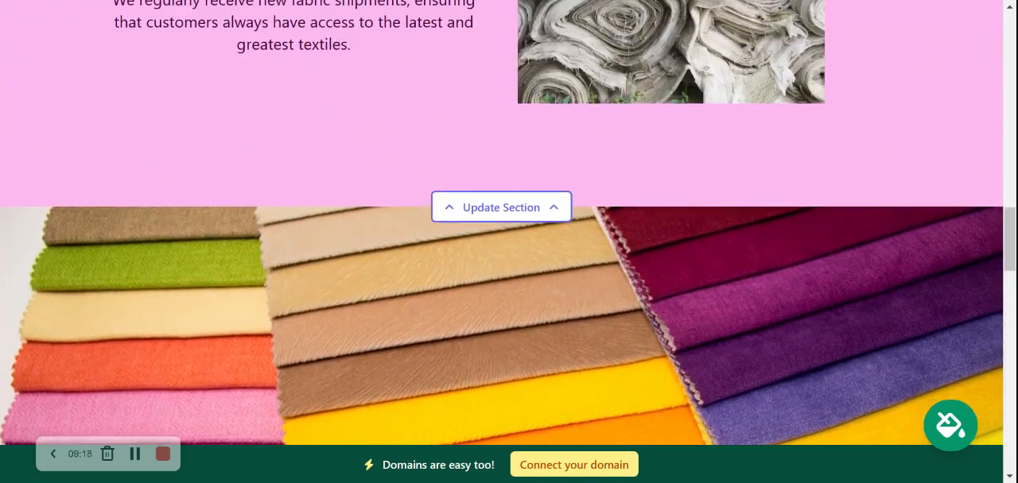
scroll(508, 238, up, 3)
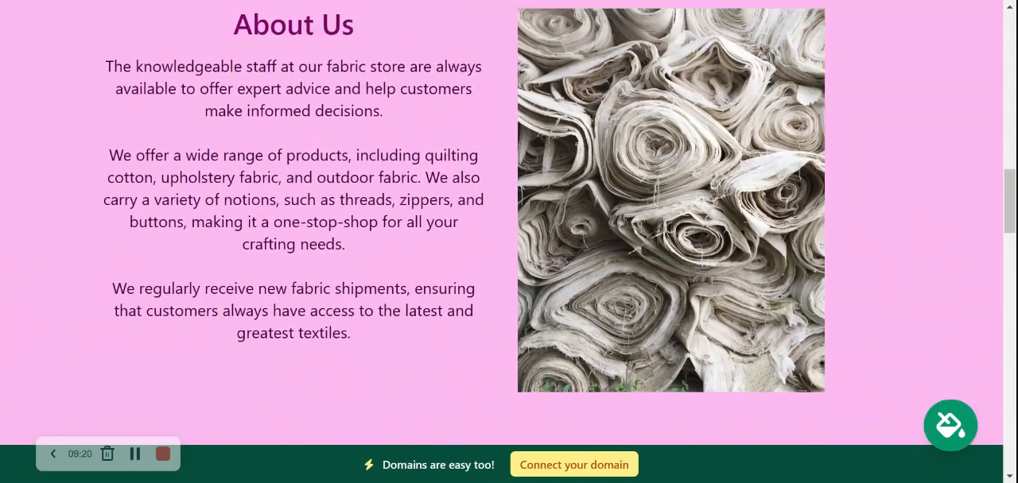
scroll(509, 239, up, 3)
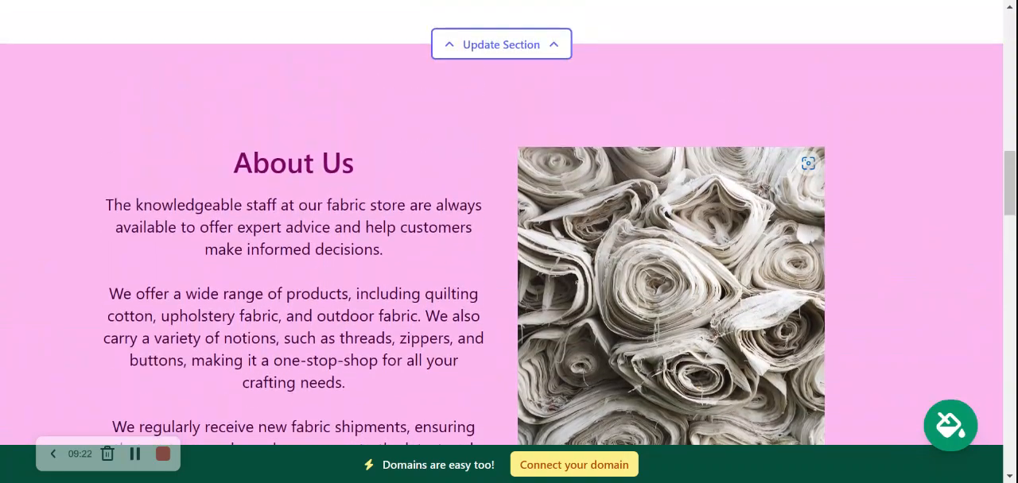
scroll(509, 238, up, 3)
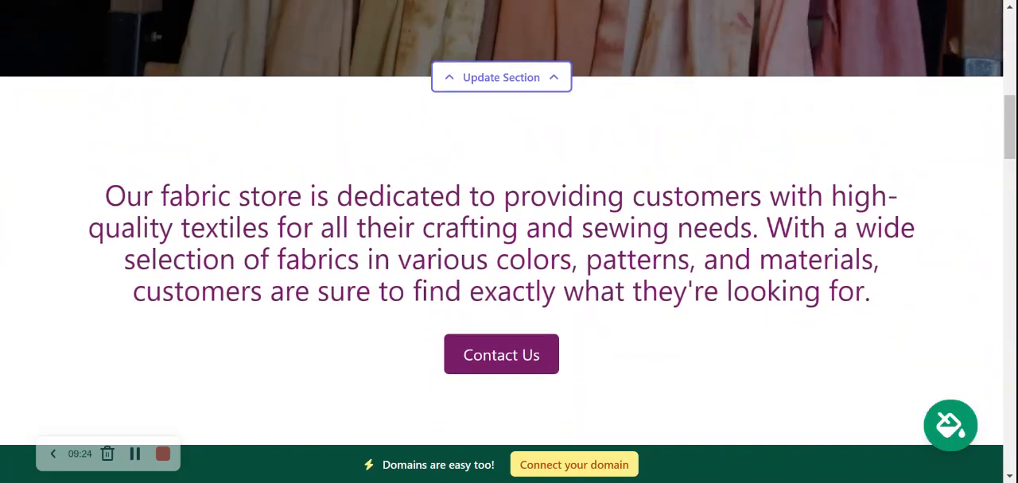
scroll(509, 239, up, 2)
scroll(509, 239, up, 3)
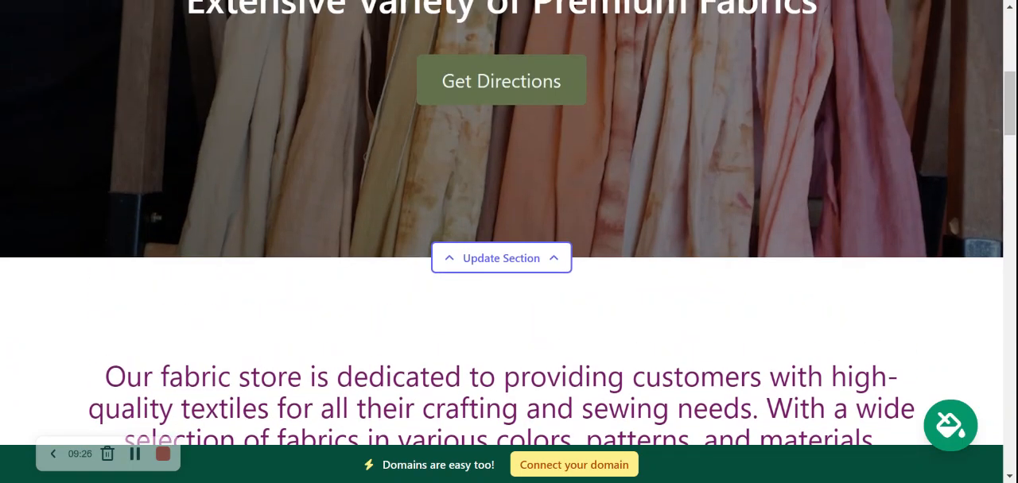
scroll(509, 239, up, 3)
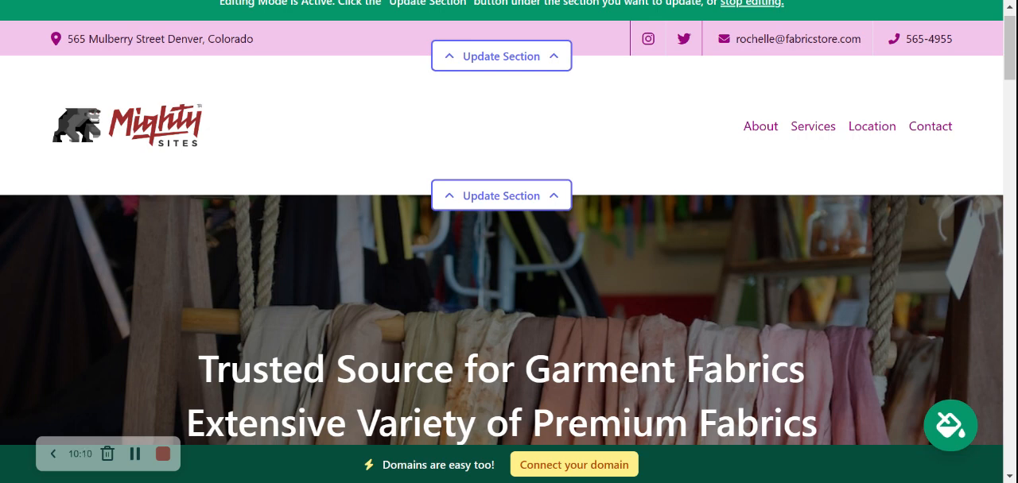
Look over the whole page once more from the hero section down to the footer's contact details.
scroll(508, 239, down, 6)
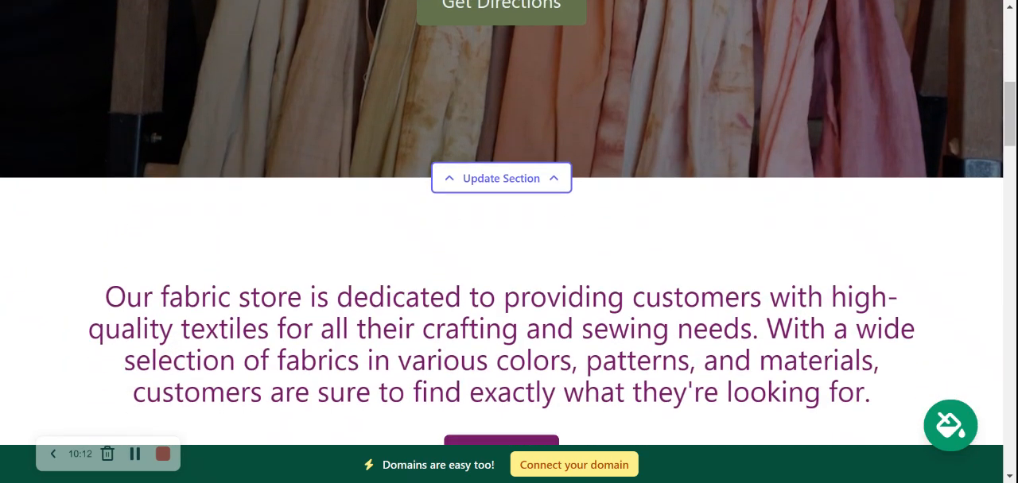
scroll(508, 238, down, 7)
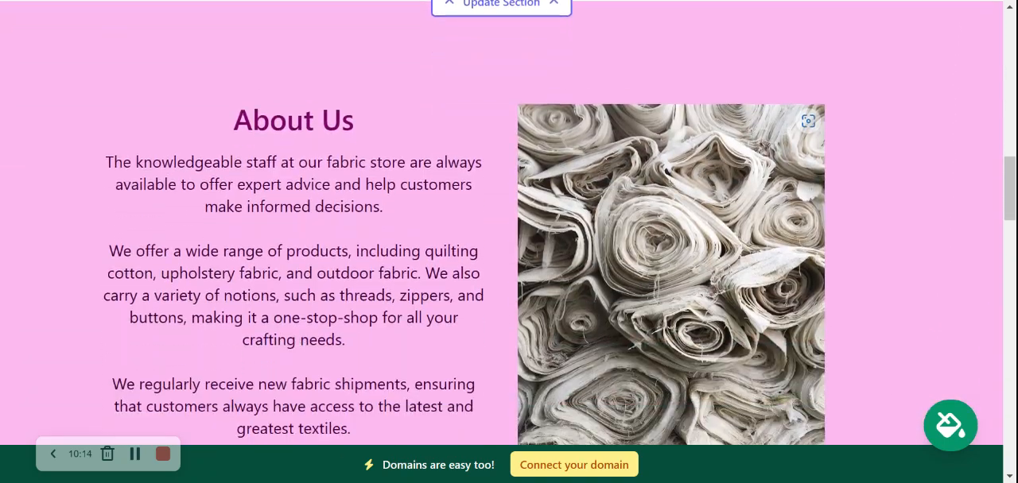
scroll(509, 238, down, 5)
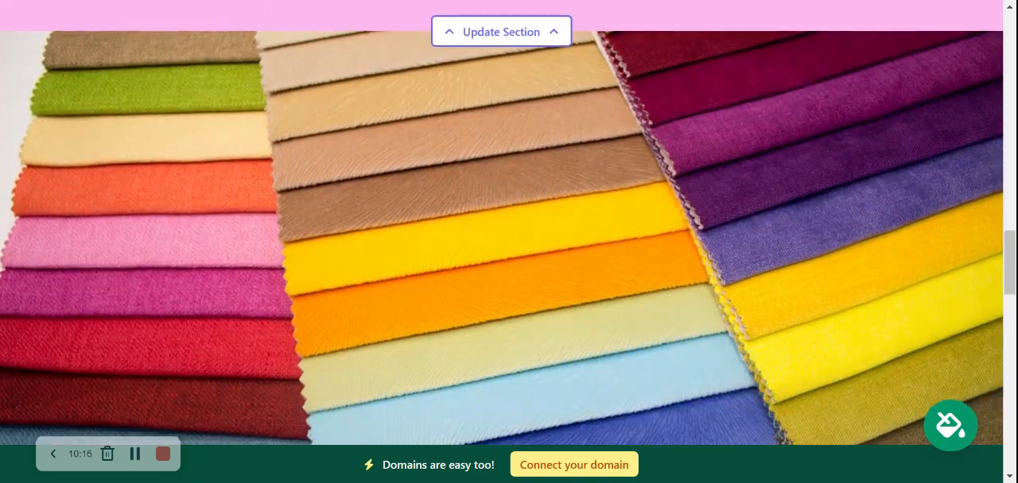
scroll(509, 239, down, 5)
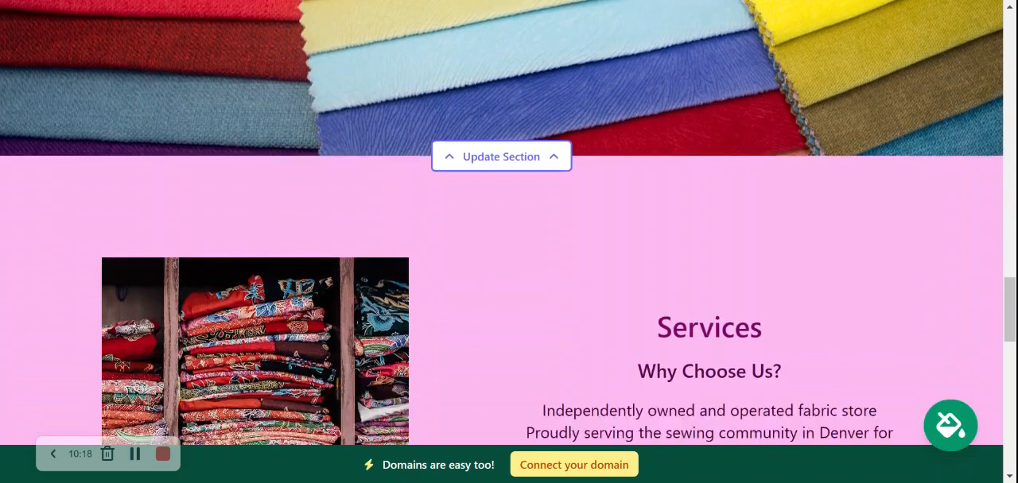
scroll(509, 238, down, 2)
scroll(509, 239, down, 3)
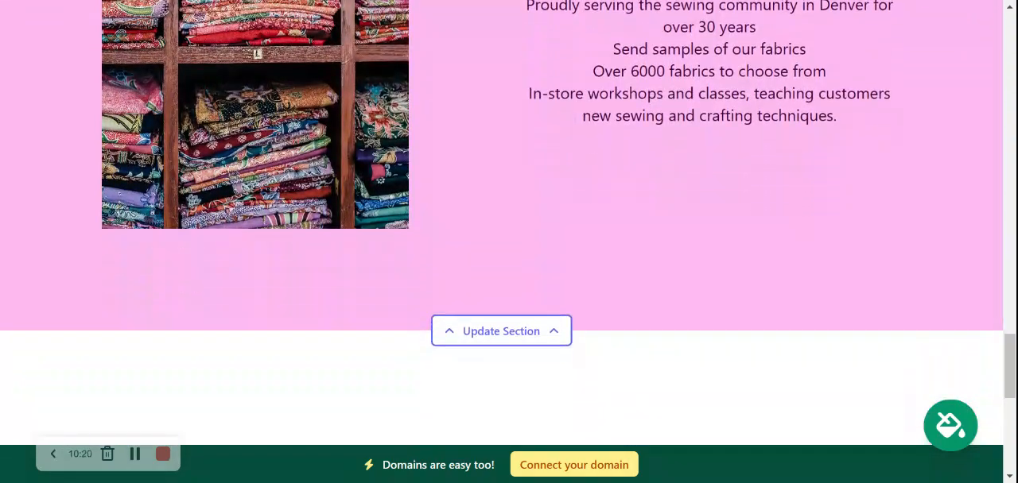
scroll(509, 239, down, 2)
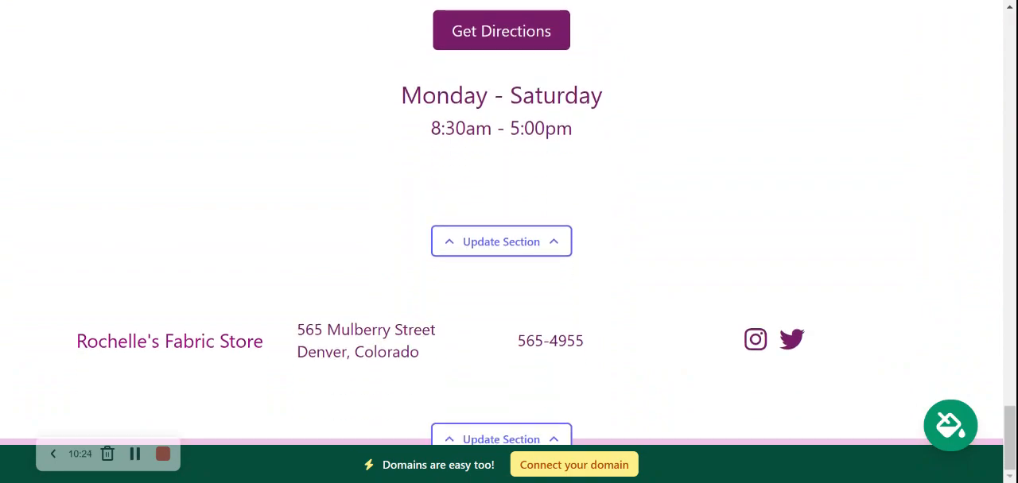
scroll(509, 239, up, 7)
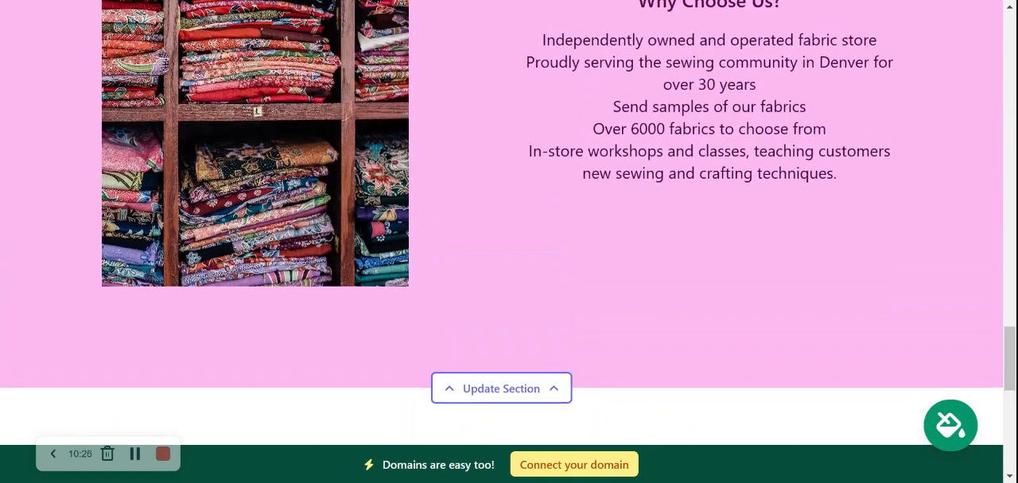